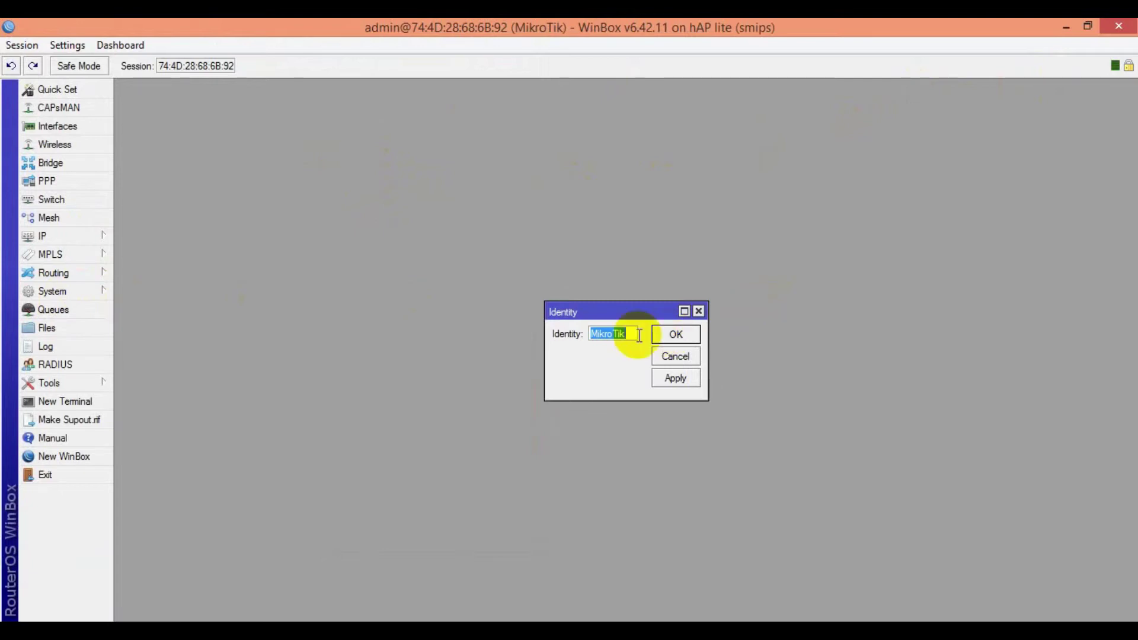
# Set the router's identity to the owner's name and confirm the change.
pyautogui.write('FAIZ')
pyautogui.click(696, 334)
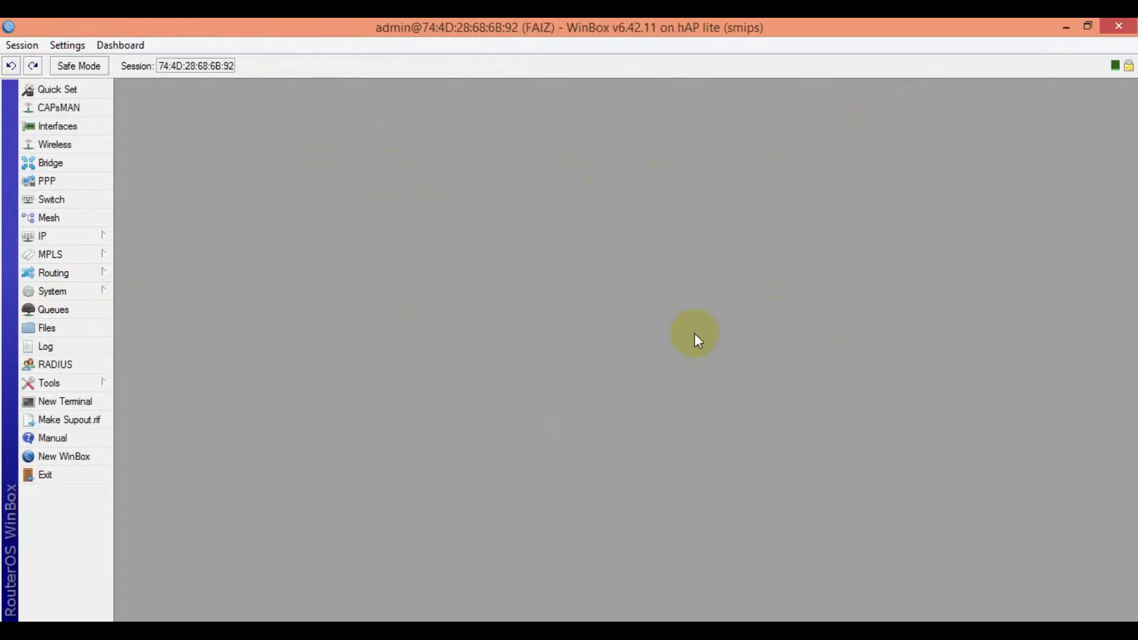
# Close the router session, relaunch WinBox and reconnect to the discovered neighbor by its MAC address.
pyautogui.click(1132, 30)
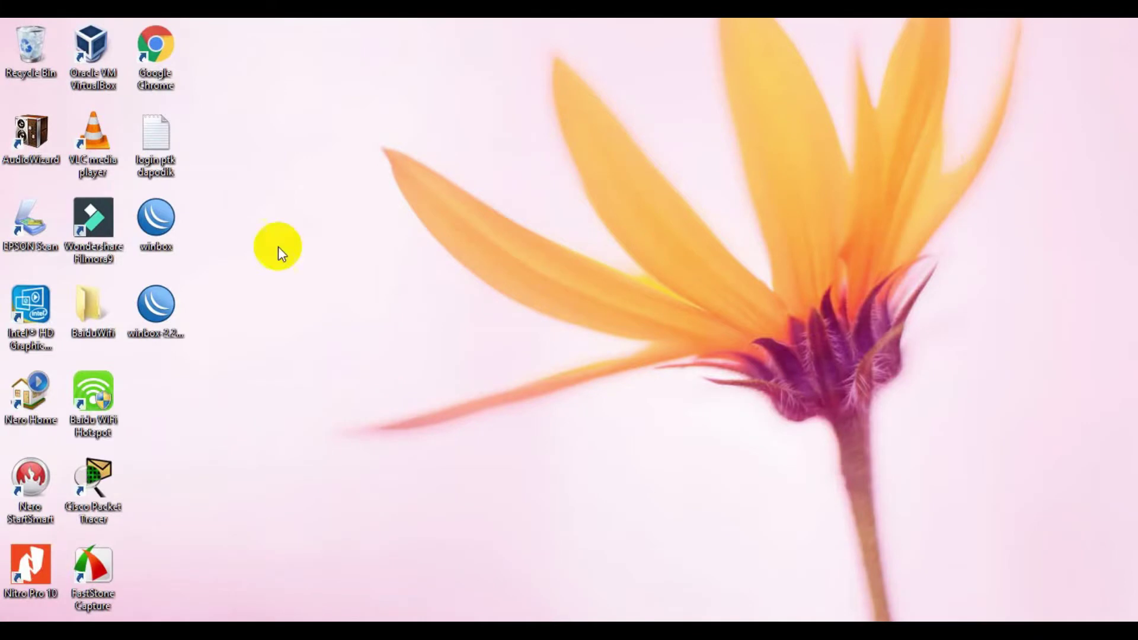
pyautogui.doubleClick(175, 208)
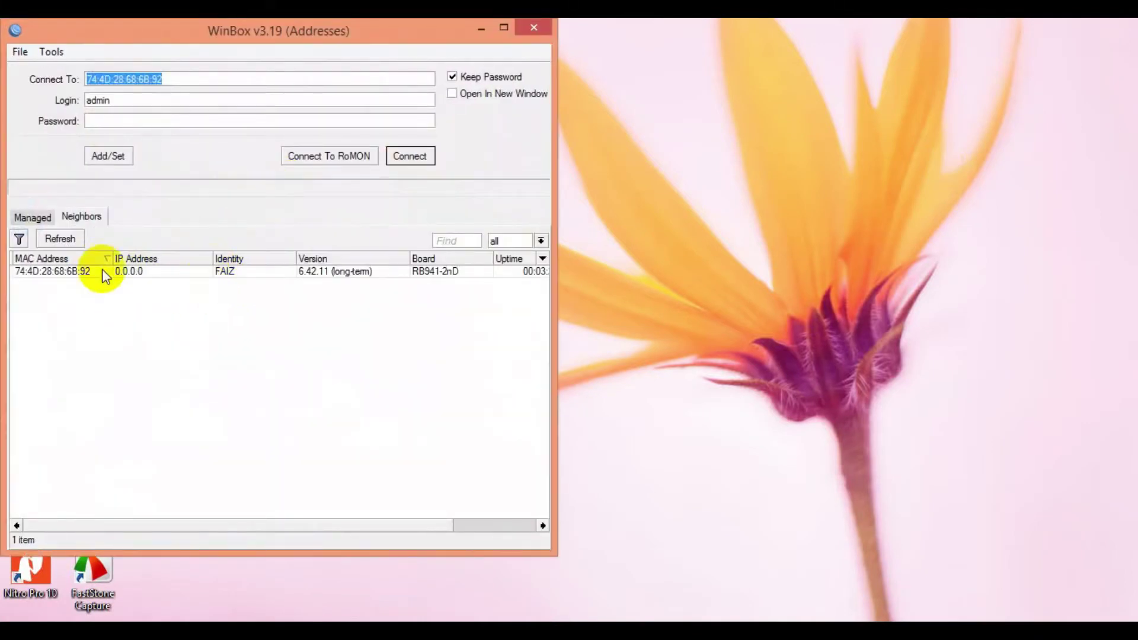
pyautogui.click(65, 270)
pyautogui.click(396, 164)
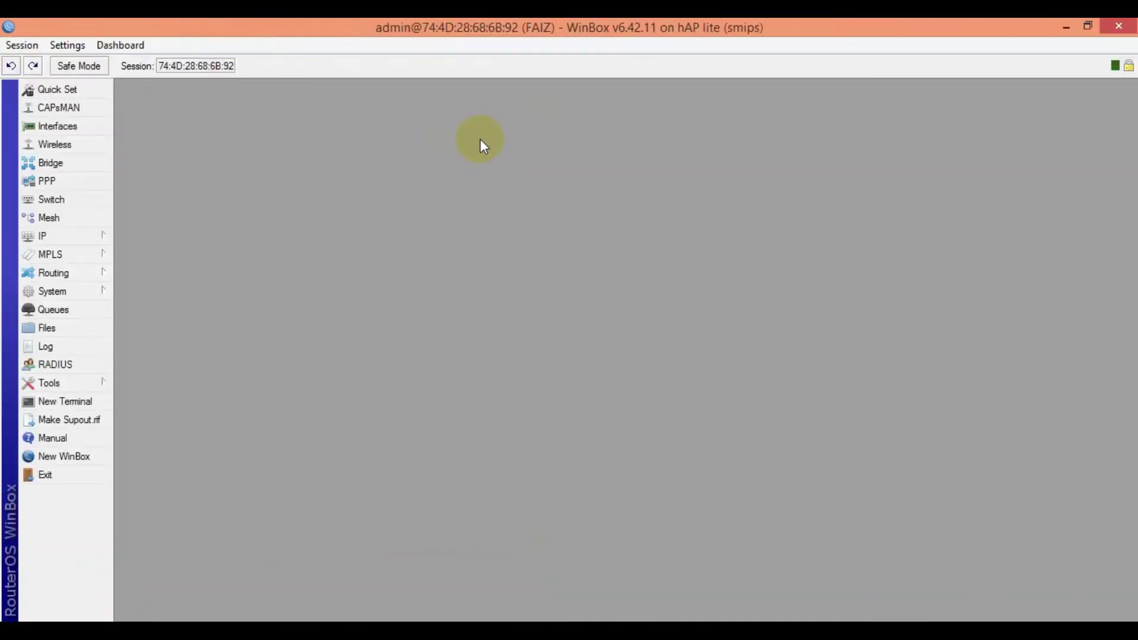
# Add a DHCP client on interface ether1, keeping peer DNS, peer NTP and the default route enabled.
pyautogui.click(82, 234)
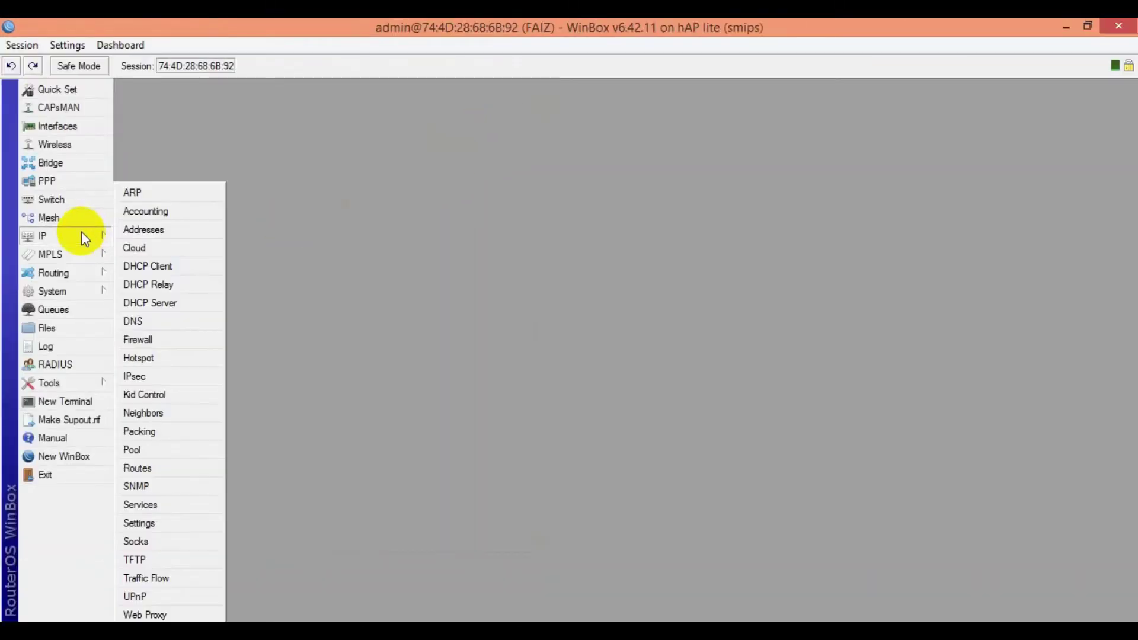
pyautogui.click(137, 268)
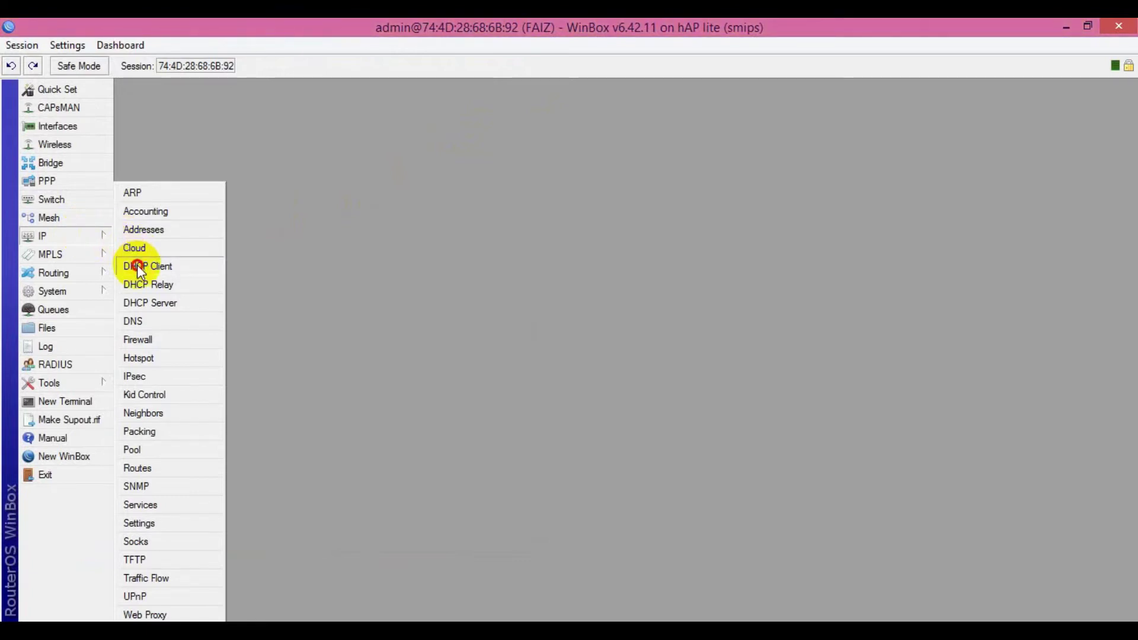
pyautogui.moveTo(472, 219); pyautogui.dragTo(227, 106)
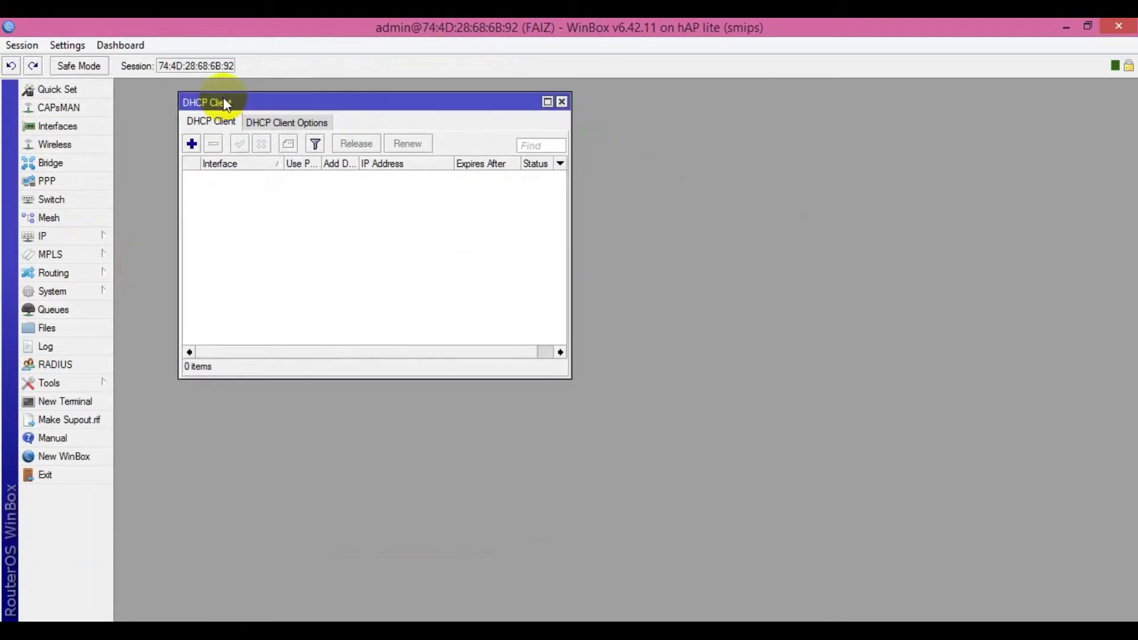
pyautogui.click(191, 146)
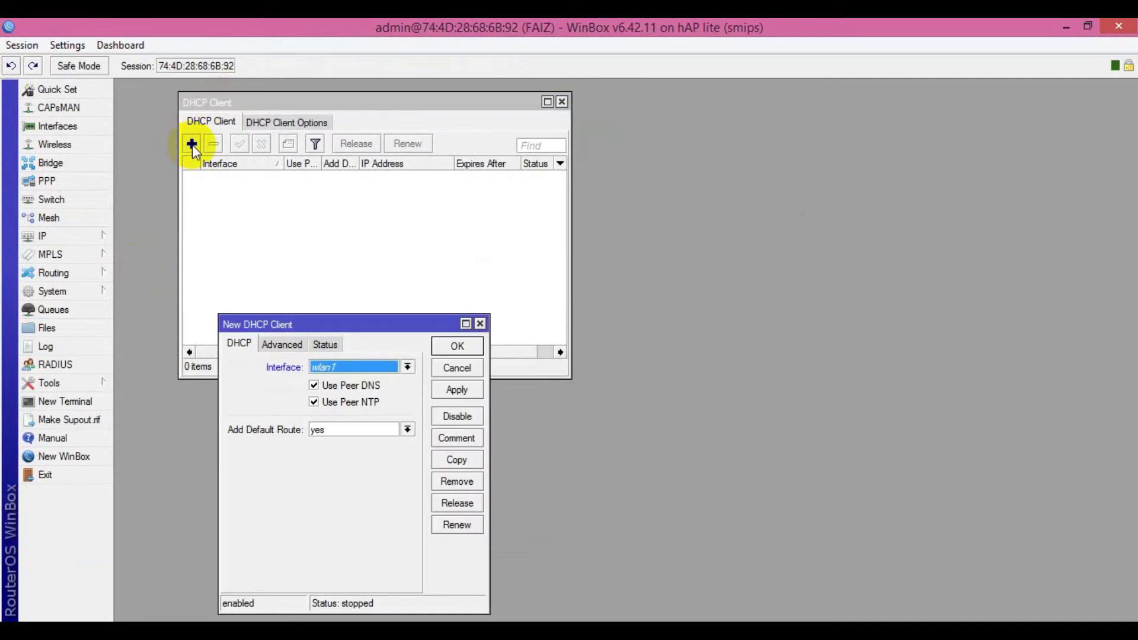
pyautogui.moveTo(368, 323); pyautogui.dragTo(435, 222)
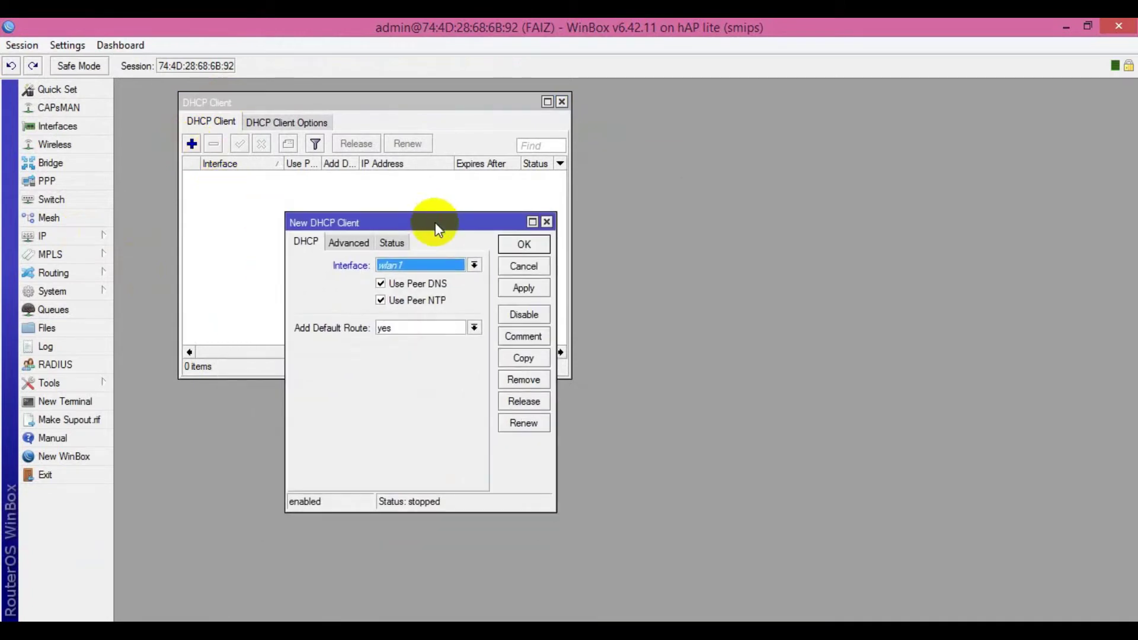
pyautogui.click(473, 264)
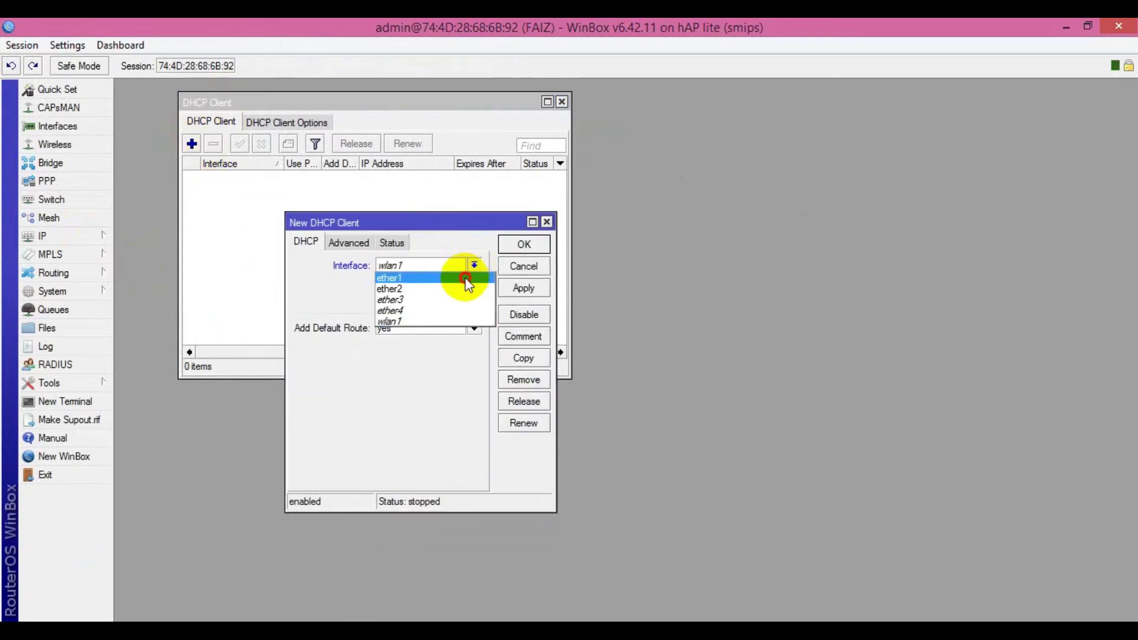
pyautogui.click(467, 279)
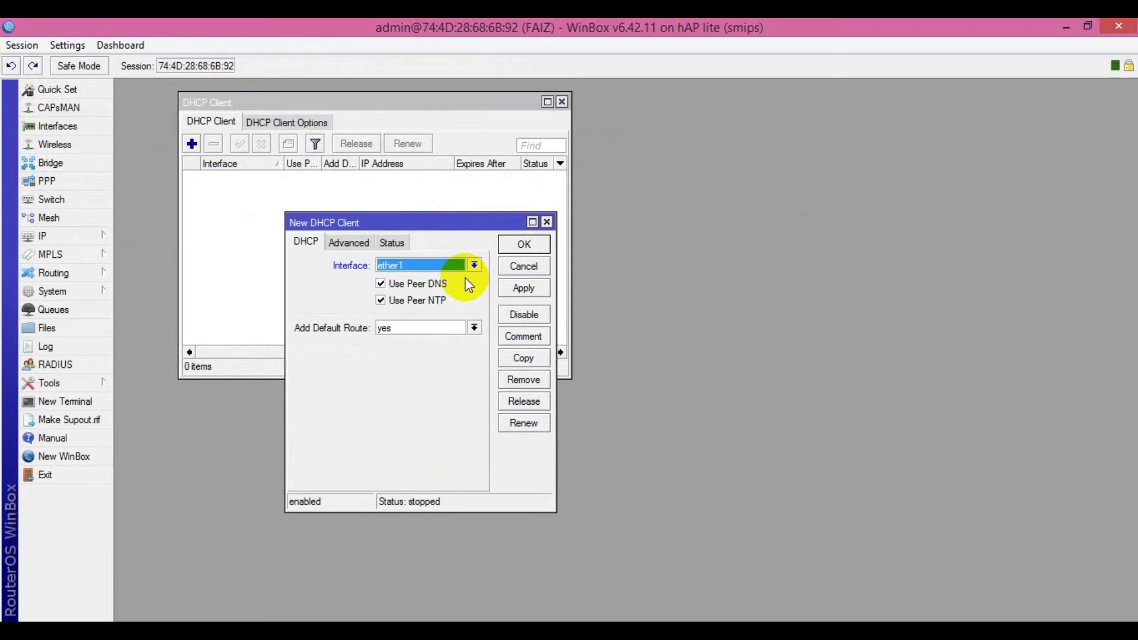
pyautogui.click(525, 286)
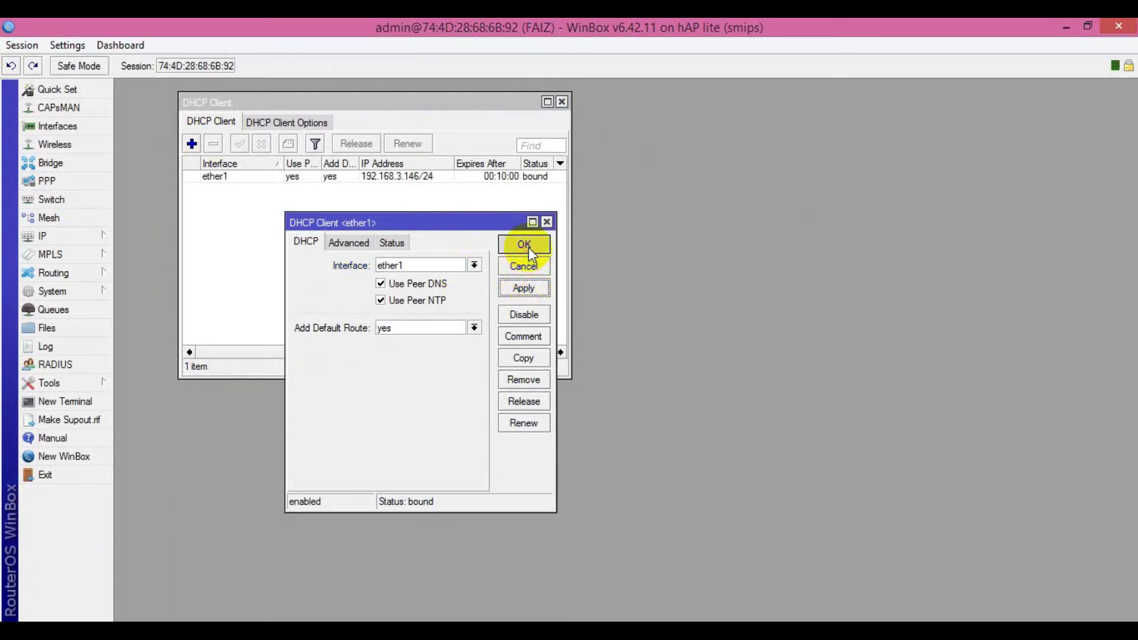
pyautogui.click(526, 244)
# Widen the DHCP Client window and its Add Default Route and IP Address columns to read the lease entry.
pyautogui.moveTo(569, 348); pyautogui.dragTo(719, 342)
pyautogui.moveTo(454, 164); pyautogui.dragTo(475, 166)
pyautogui.moveTo(359, 164); pyautogui.dragTo(379, 165)
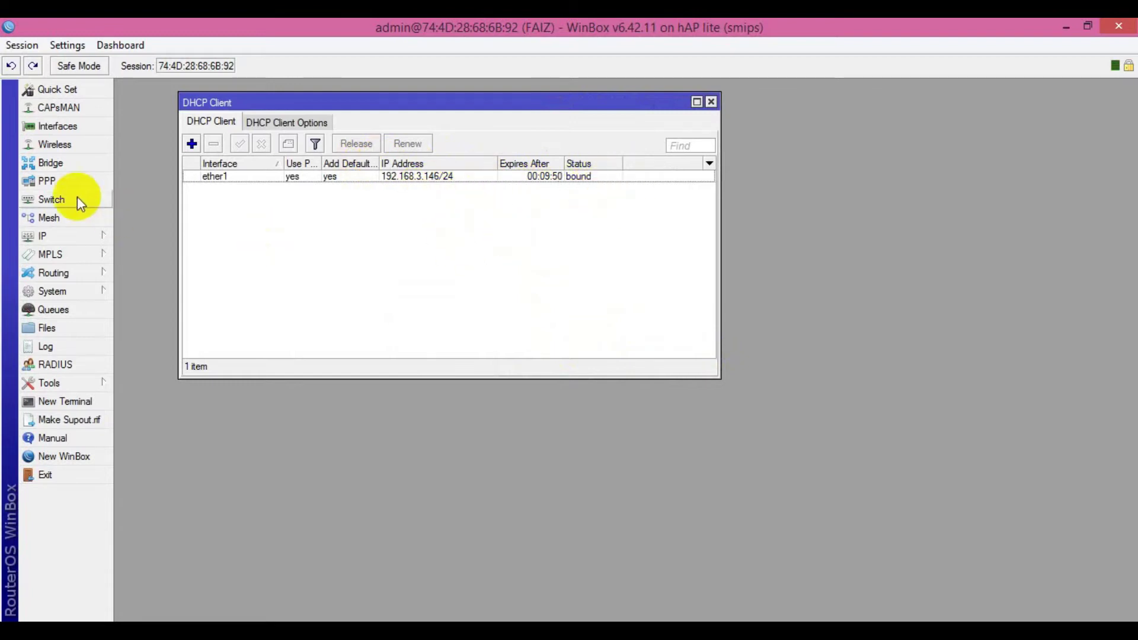
# Display the router's IP address list with the full Address column readable, and close the DHCP Client list.
pyautogui.click(63, 236)
pyautogui.click(127, 227)
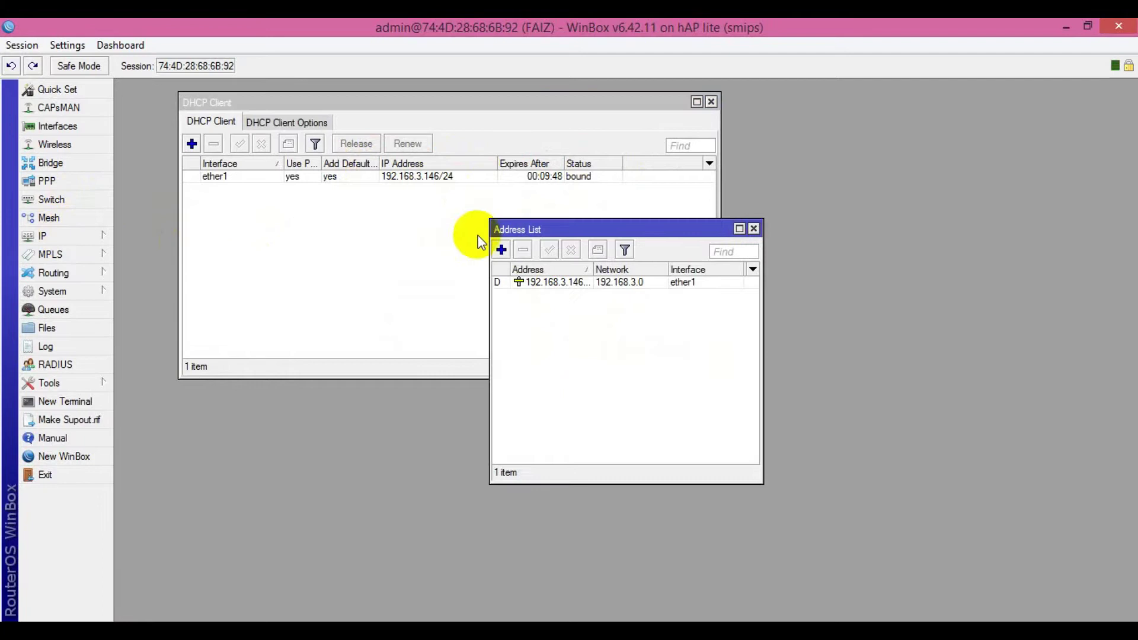
pyautogui.moveTo(762, 313); pyautogui.dragTo(879, 315)
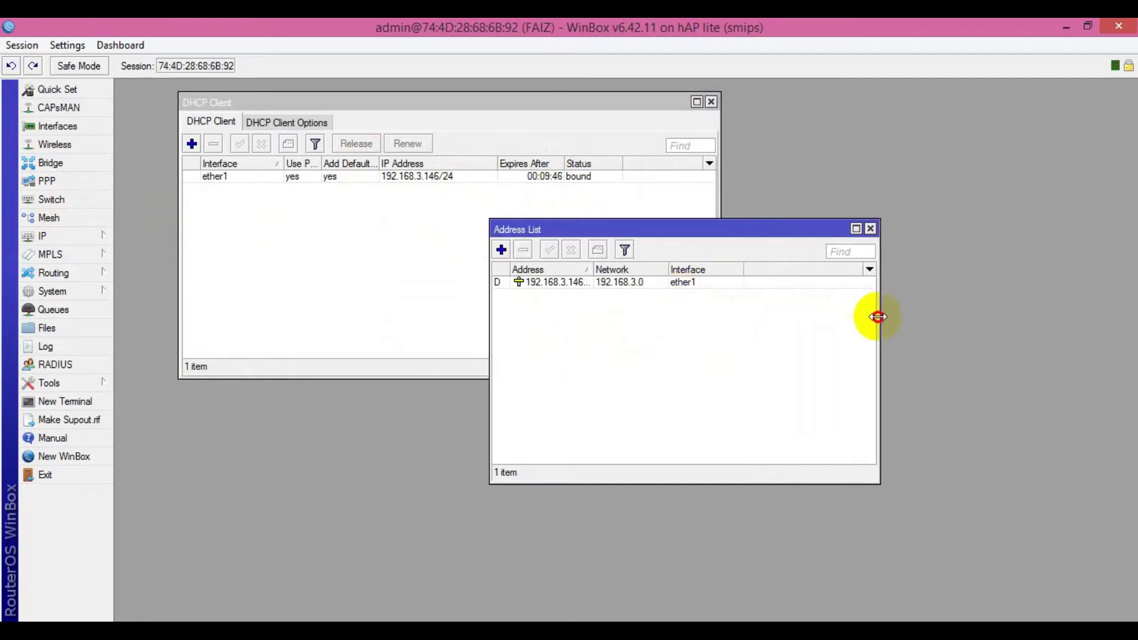
pyautogui.moveTo(593, 270); pyautogui.dragTo(642, 277)
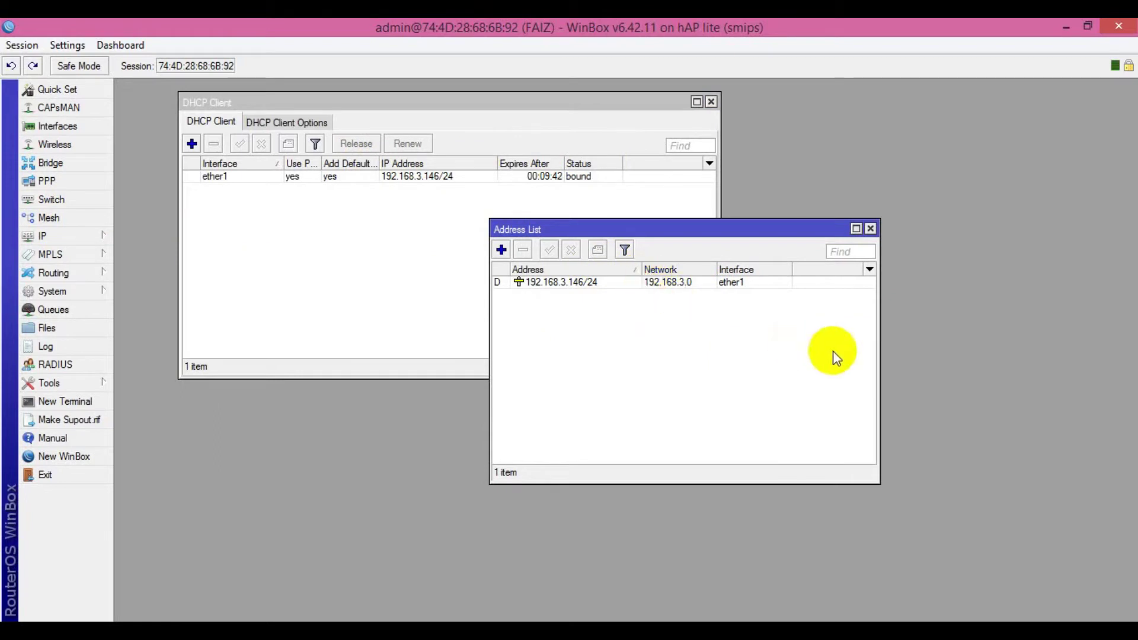
pyautogui.click(710, 102)
pyautogui.moveTo(736, 228); pyautogui.dragTo(442, 123)
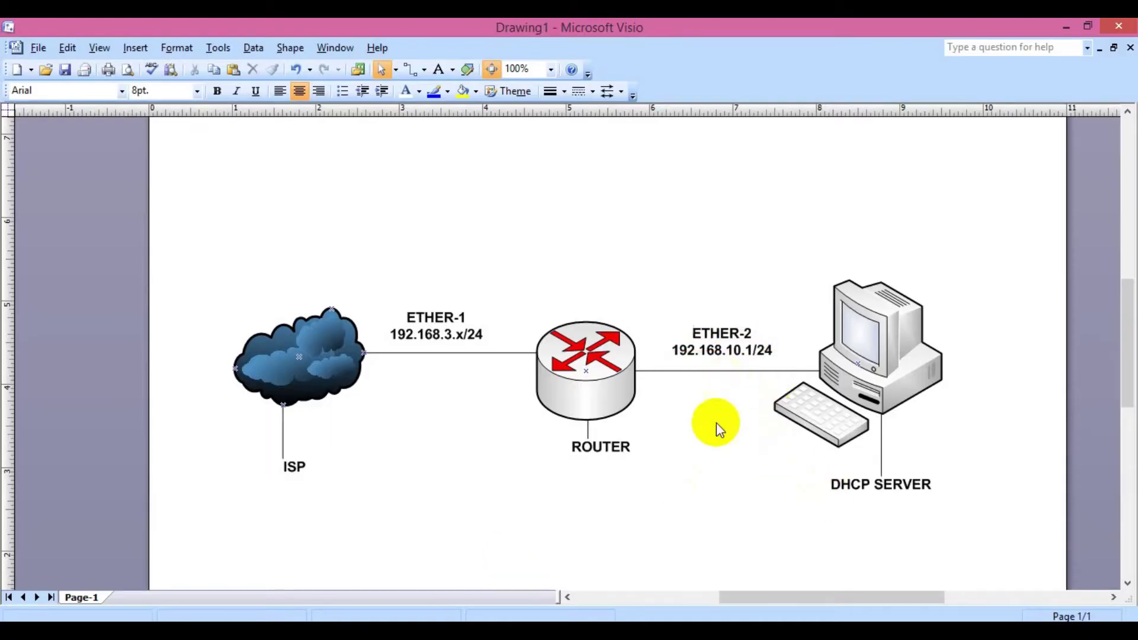
# Return from the Visio diagram to WinBox and add the address 192.168.10.1/24 on interface ether2.
pyautogui.click(1067, 27)
pyautogui.click(206, 144)
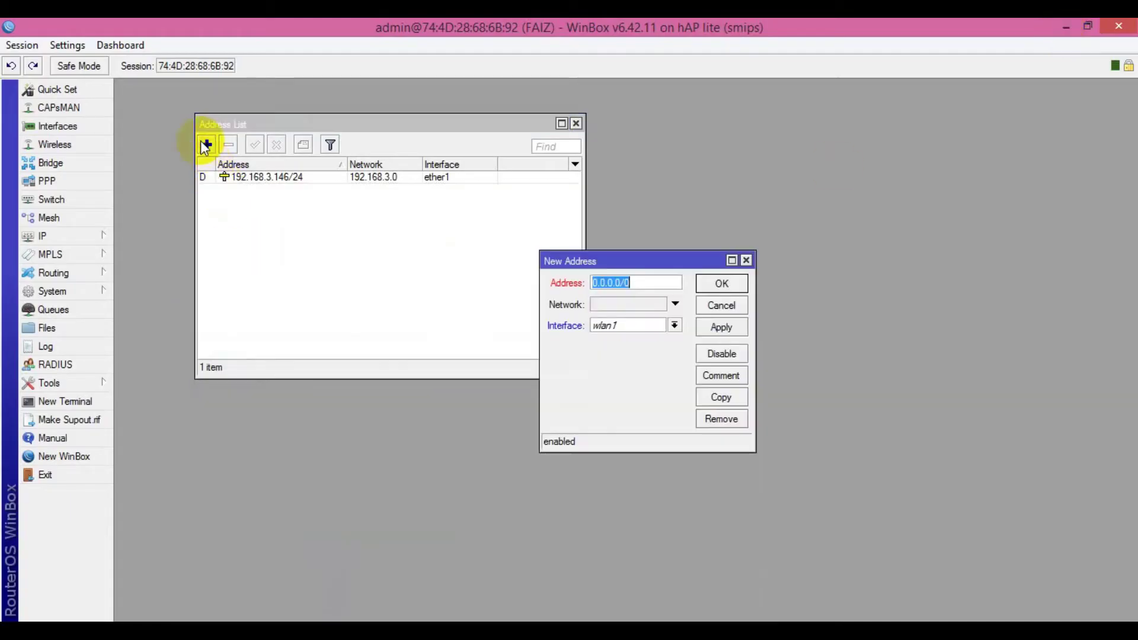
pyautogui.write('1')
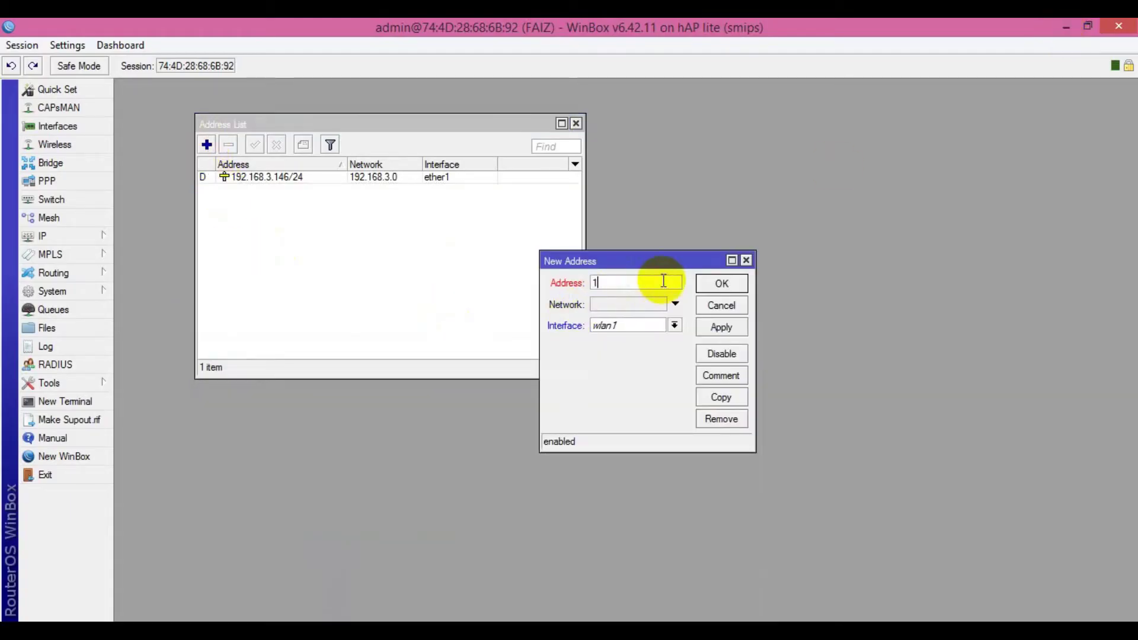
pyautogui.write('92.169')
pyautogui.write('.10.1')
pyautogui.write('/24')
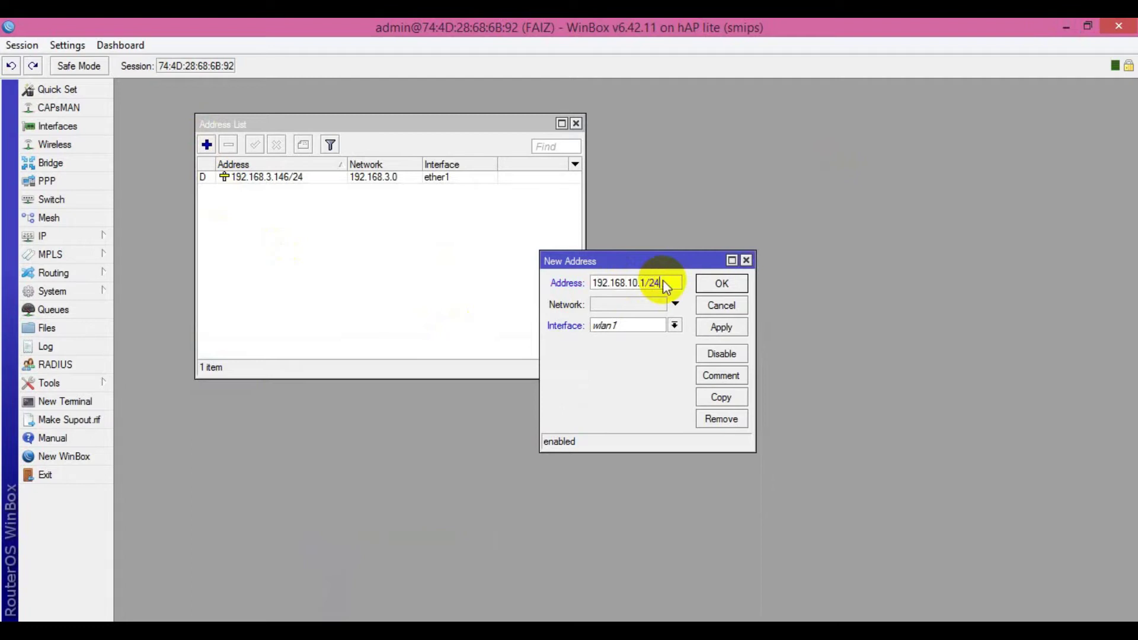
pyautogui.click(656, 324)
pyautogui.click(645, 349)
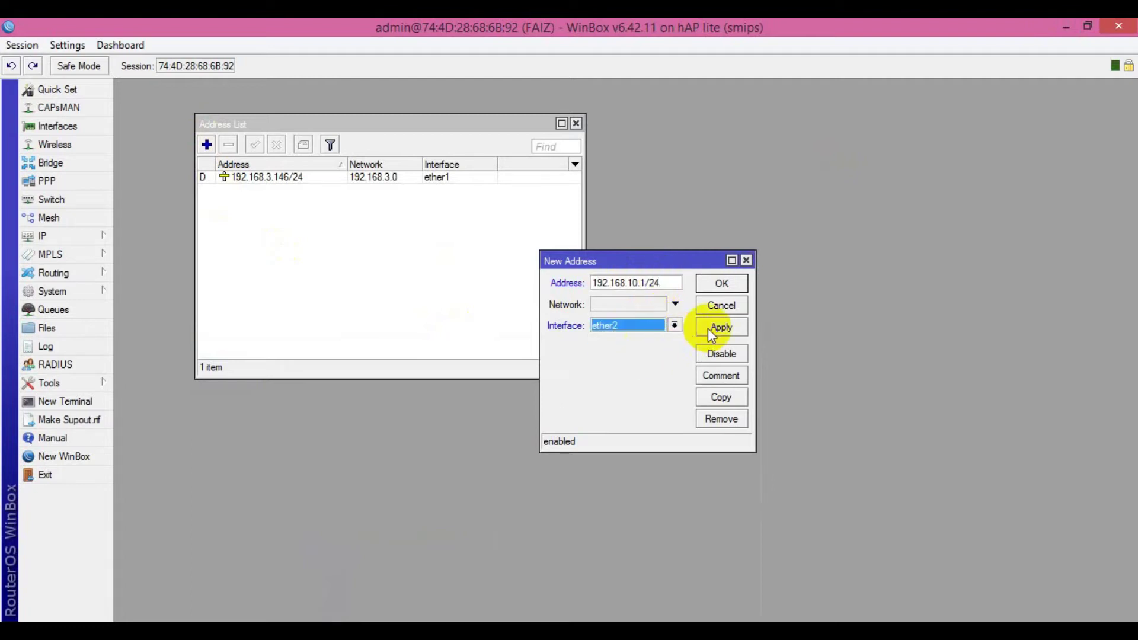
pyautogui.click(720, 327)
pyautogui.click(721, 286)
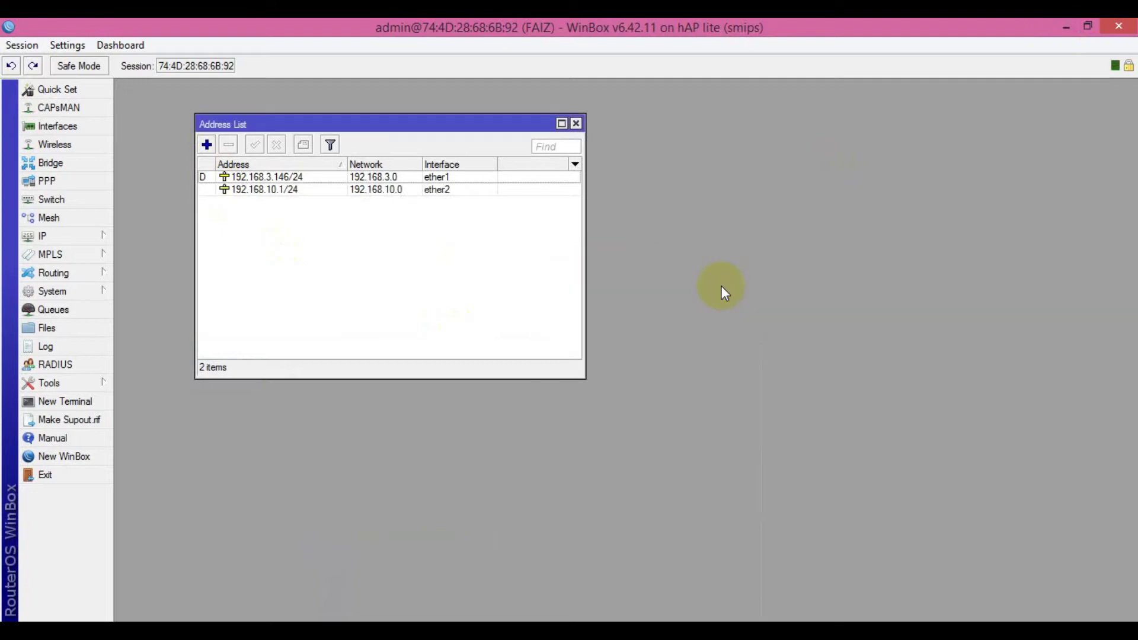
# Check the assigned addresses against the Visio network diagram, return to WinBox and close the address list.
pyautogui.moveTo(573, 374); pyautogui.dragTo(567, 287)
pyautogui.click(506, 617)
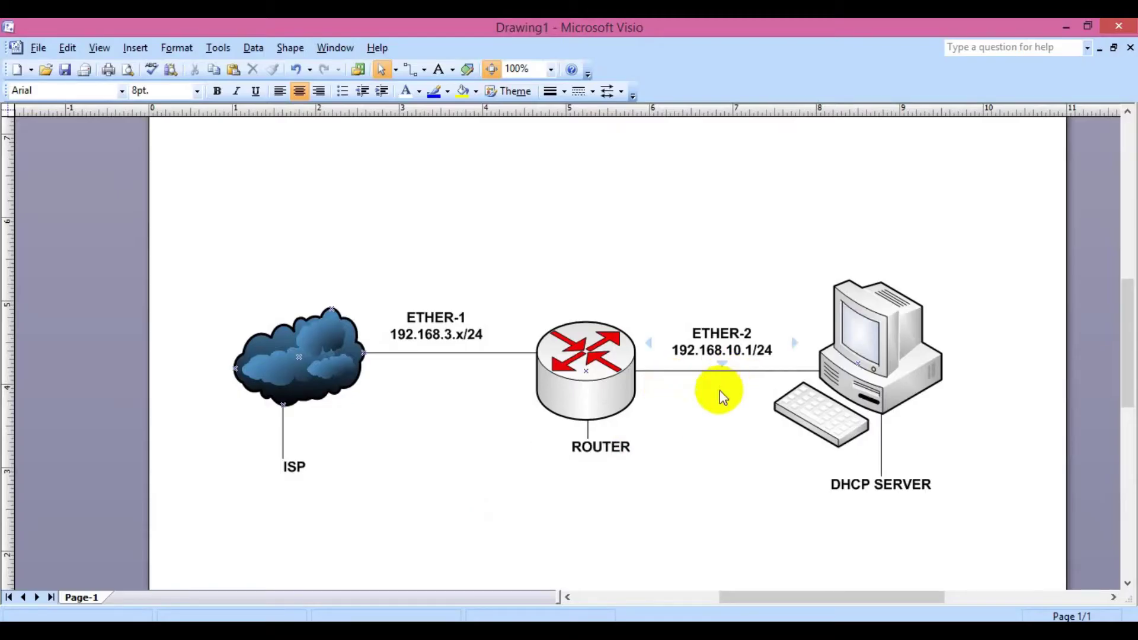
pyautogui.click(1064, 29)
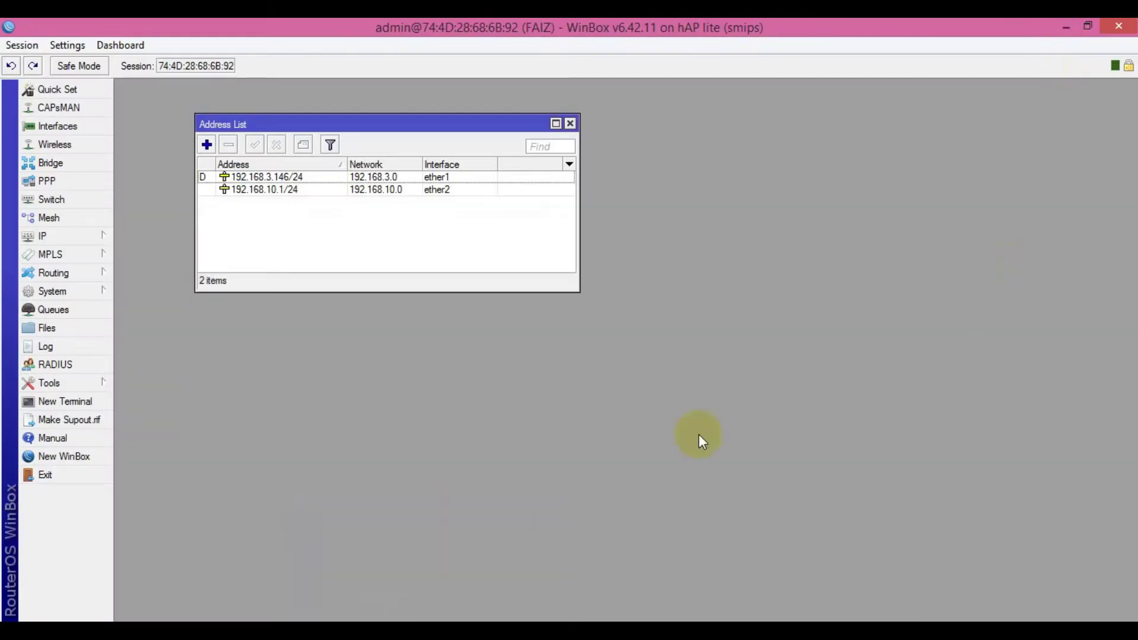
pyautogui.click(570, 124)
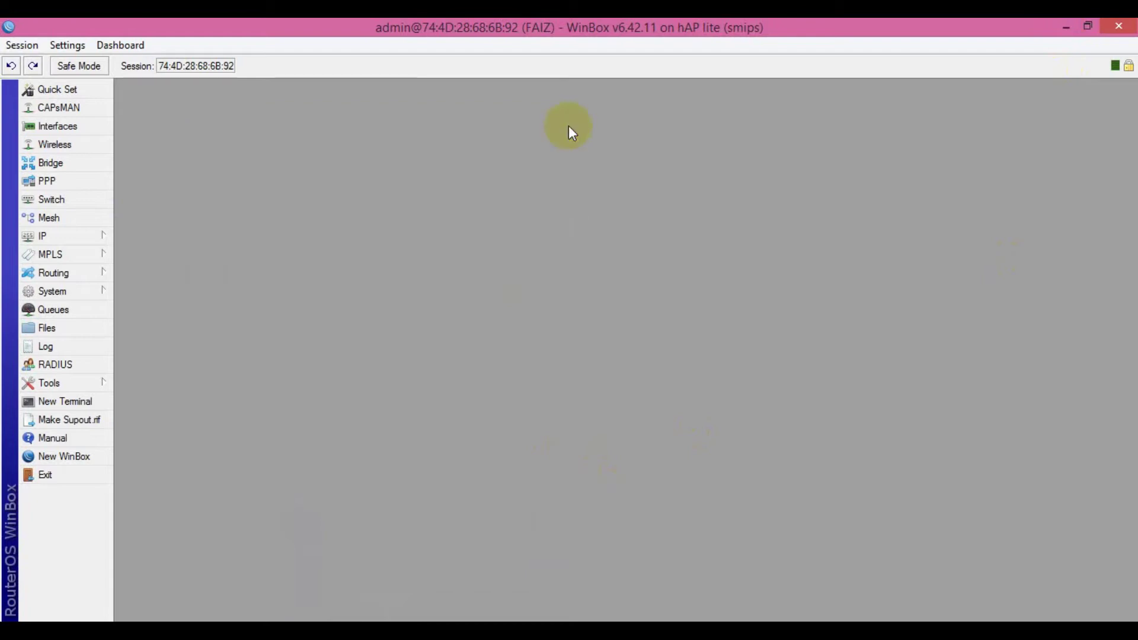
# Test the connection to the ISP gateway by pinging 192.168.3.1 from a new router terminal, and stop the ping.
pyautogui.click(84, 403)
pyautogui.moveTo(752, 198); pyautogui.dragTo(547, 100)
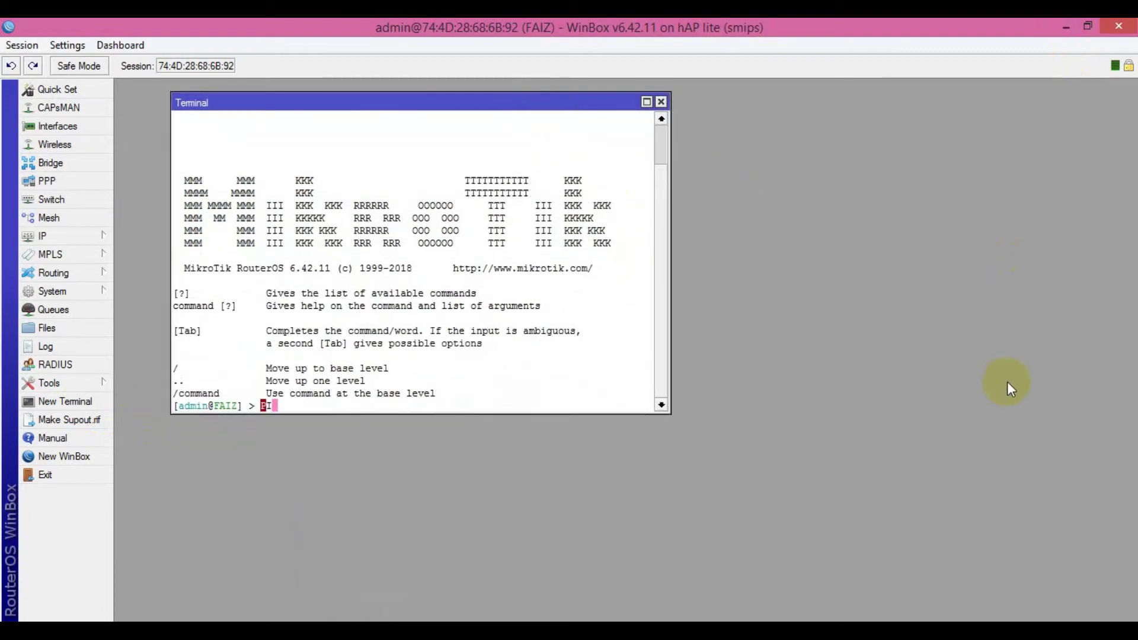
pyautogui.write('ping 192.168.3.1')
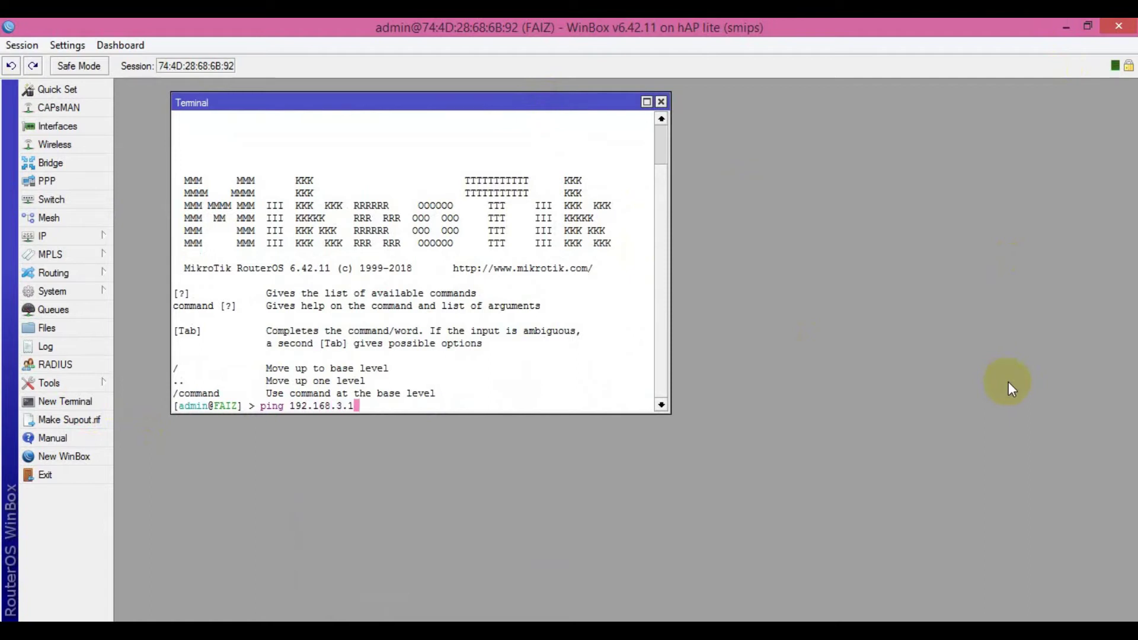
pyautogui.press('Return')
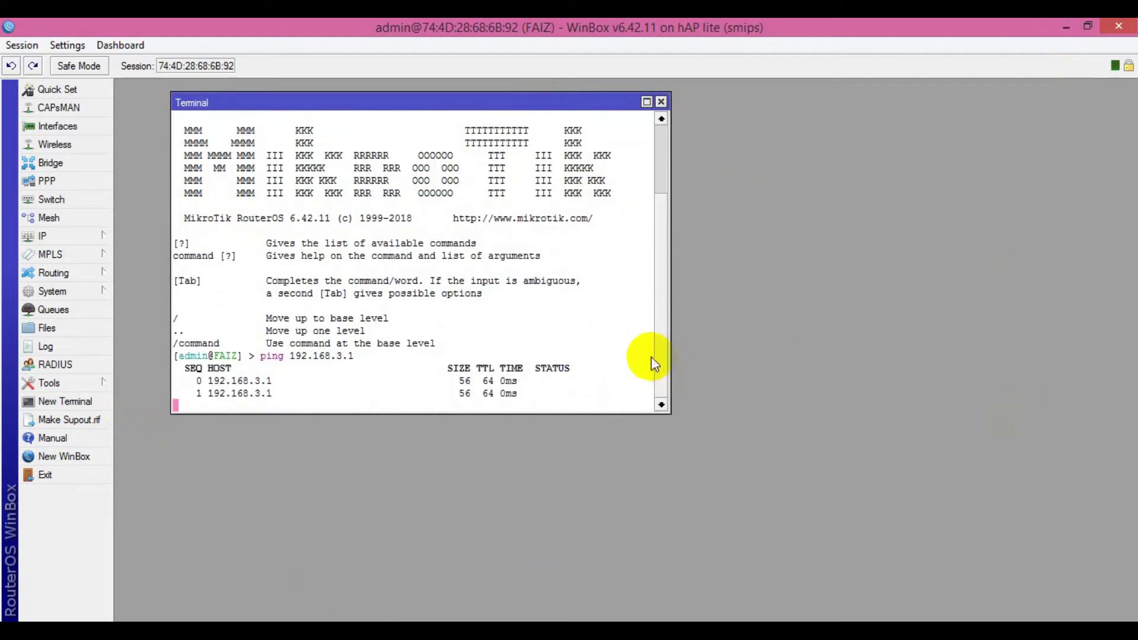
pyautogui.moveTo(670, 396); pyautogui.dragTo(916, 402)
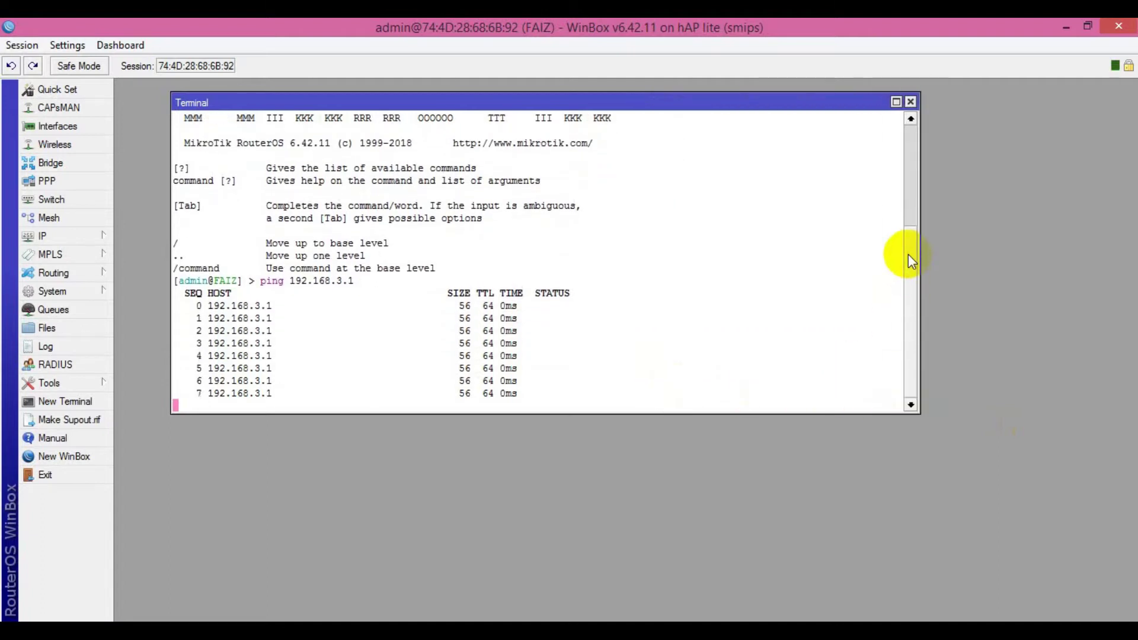
pyautogui.hotkey('ctrl', 'c')
# Test internet connectivity by pinging 8.8.8.8 from the router terminal, and stop the ping.
pyautogui.write('pi')
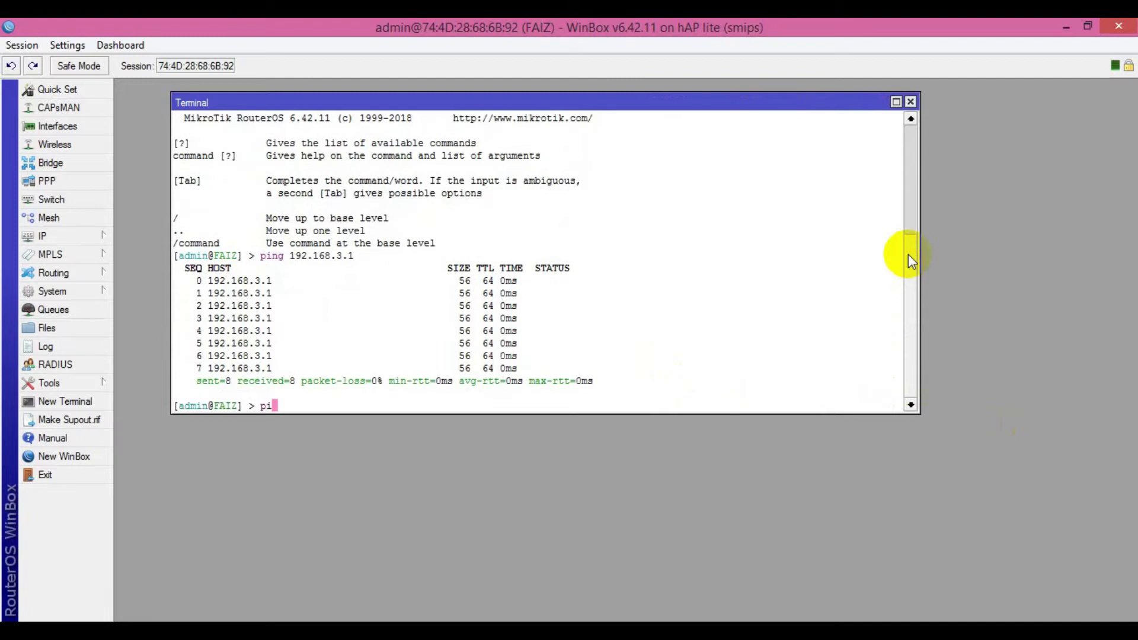
pyautogui.write('ng 8.8.8.8')
pyautogui.press('Return')
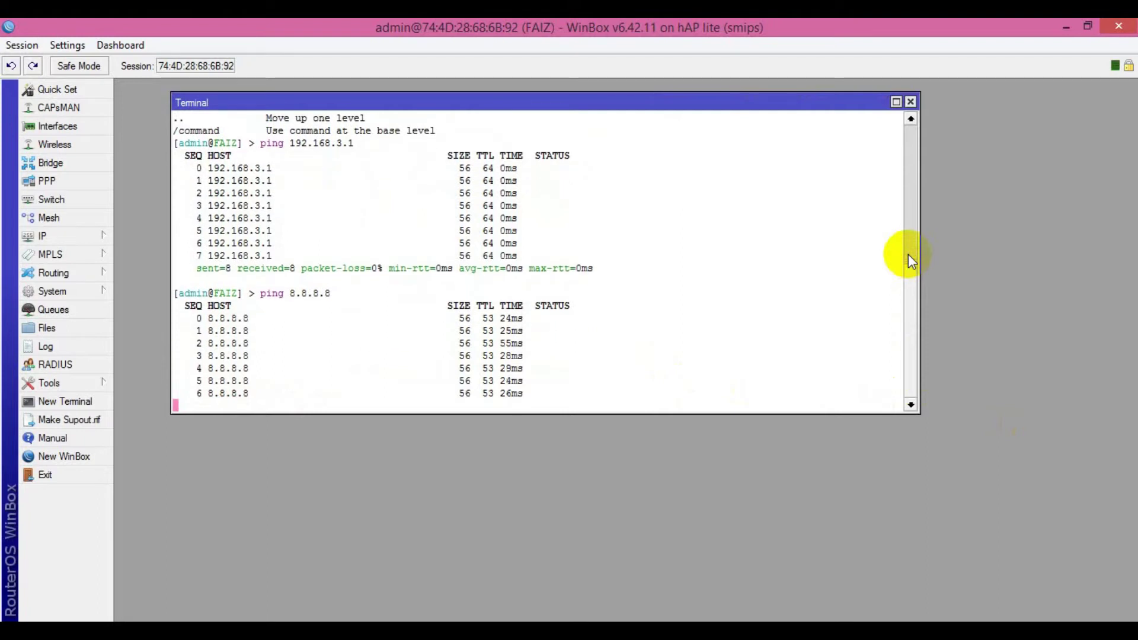
pyautogui.hotkey('ctrl', 'c')
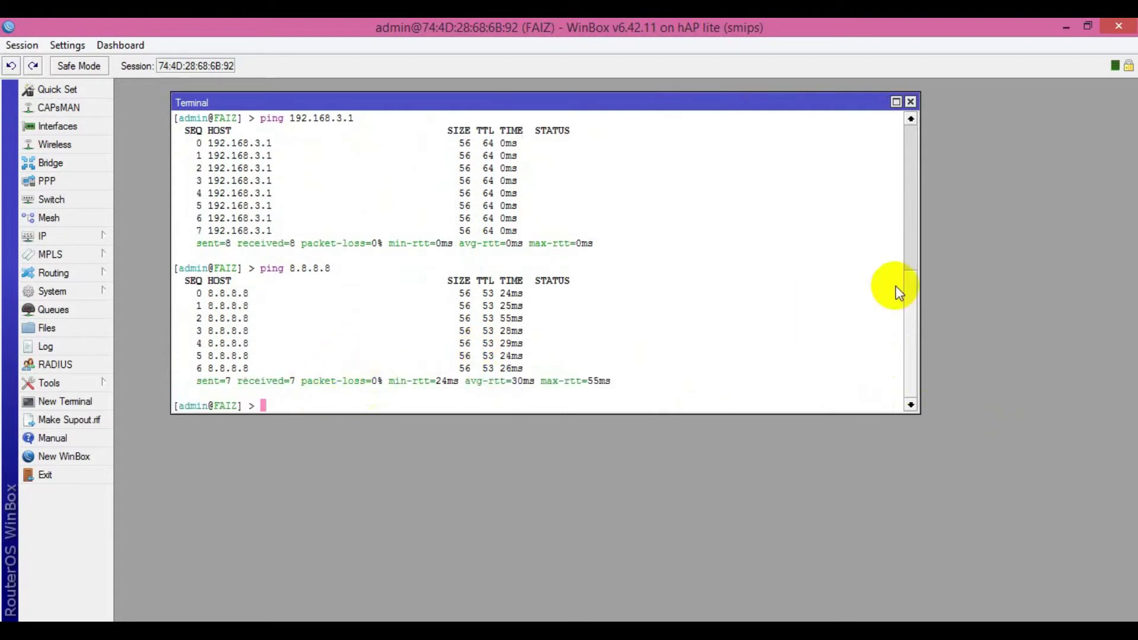
# Test DNS name resolution by pinging google.com from the router terminal, and close the terminal.
pyautogui.write('ping google.com')
pyautogui.press('Return')
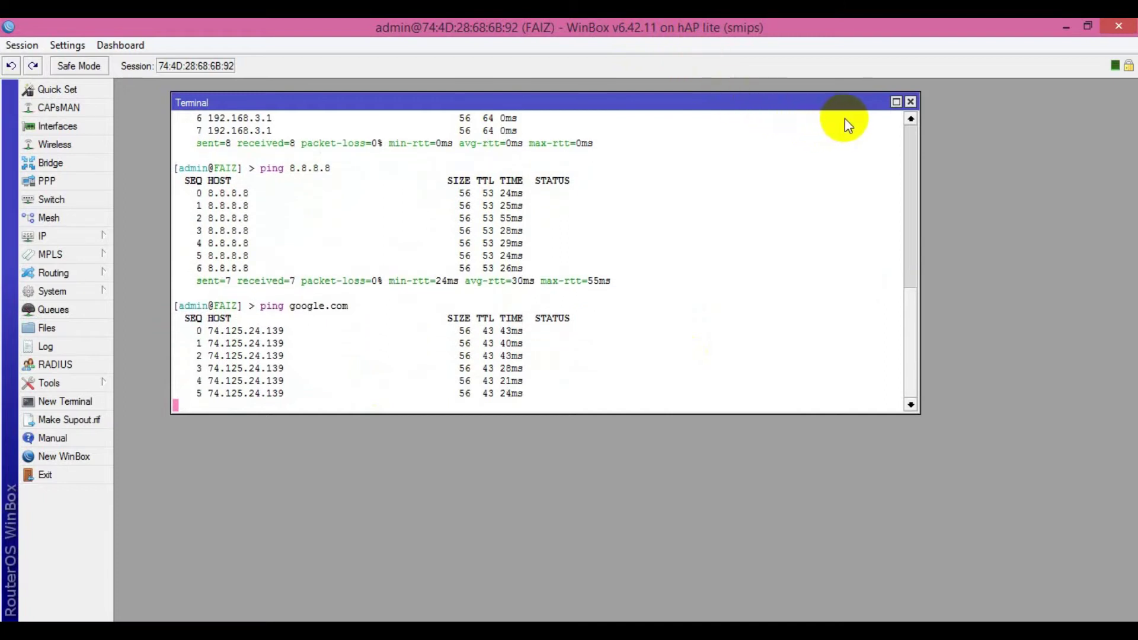
pyautogui.click(910, 102)
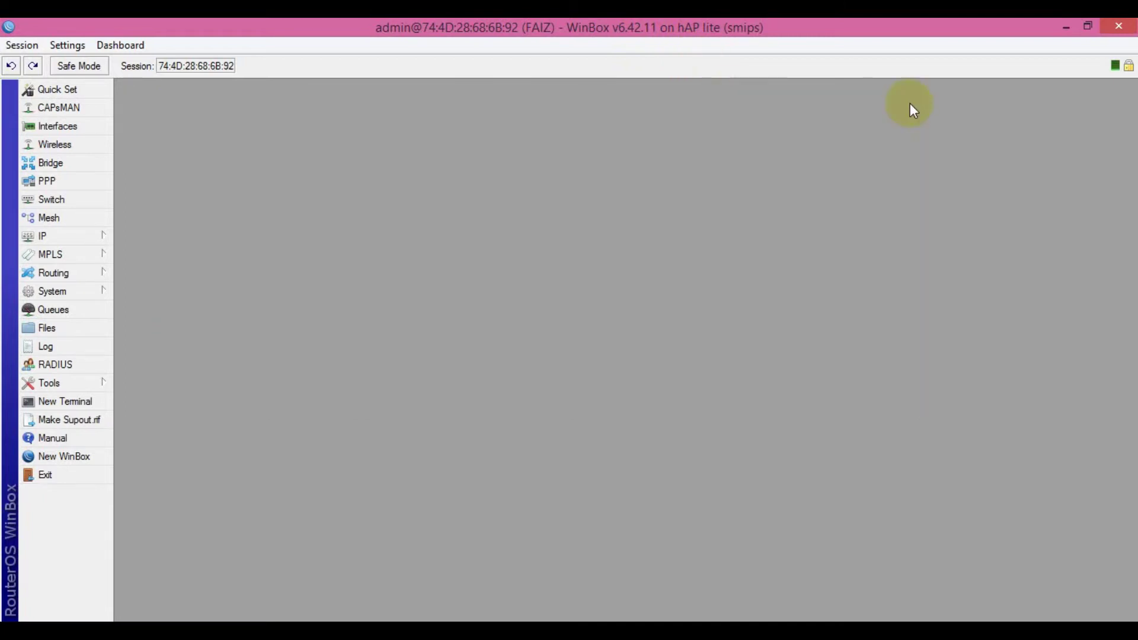
# Start a new firewall NAT rule in the srcnat chain with ether1 as the outgoing interface.
pyautogui.click(99, 237)
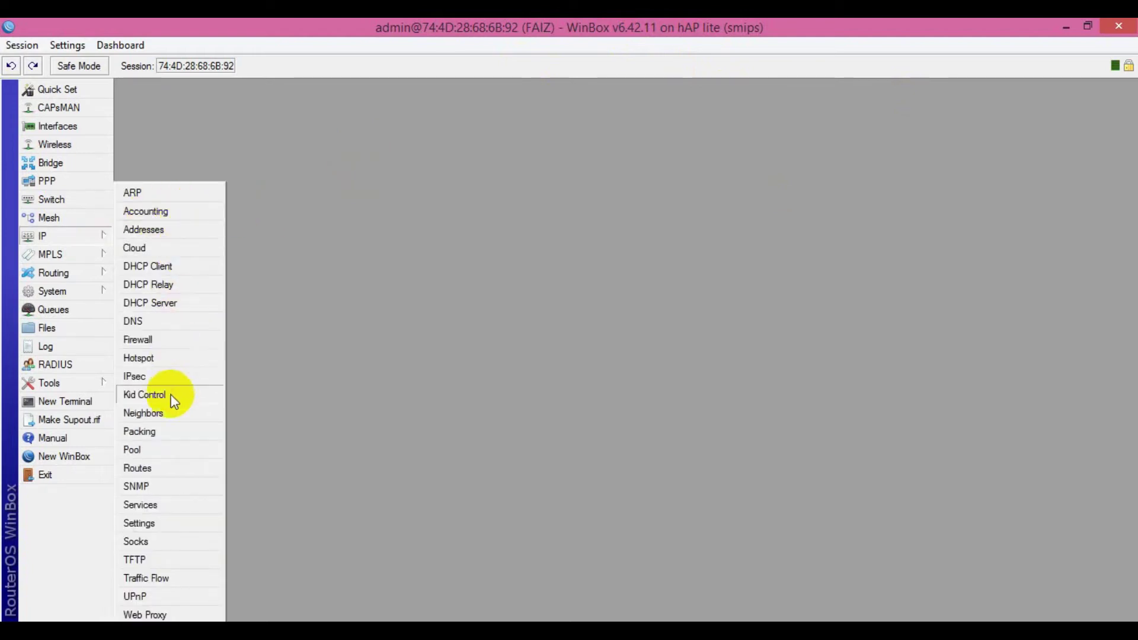
pyautogui.click(200, 339)
pyautogui.moveTo(612, 269); pyautogui.dragTo(1040, 273)
pyautogui.click(186, 110)
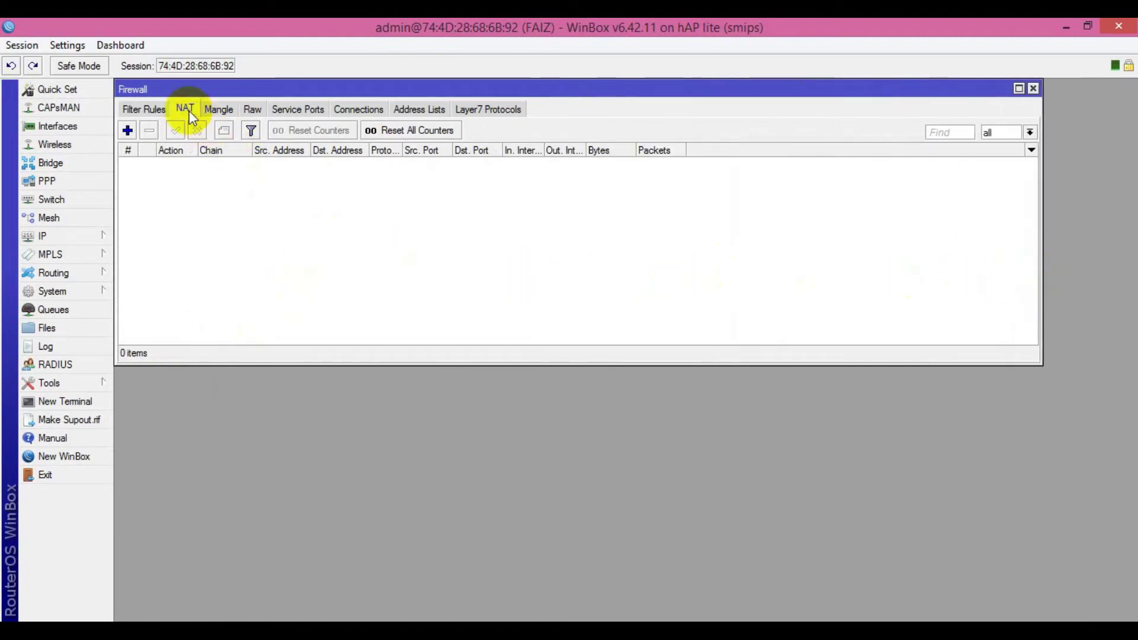
pyautogui.click(128, 131)
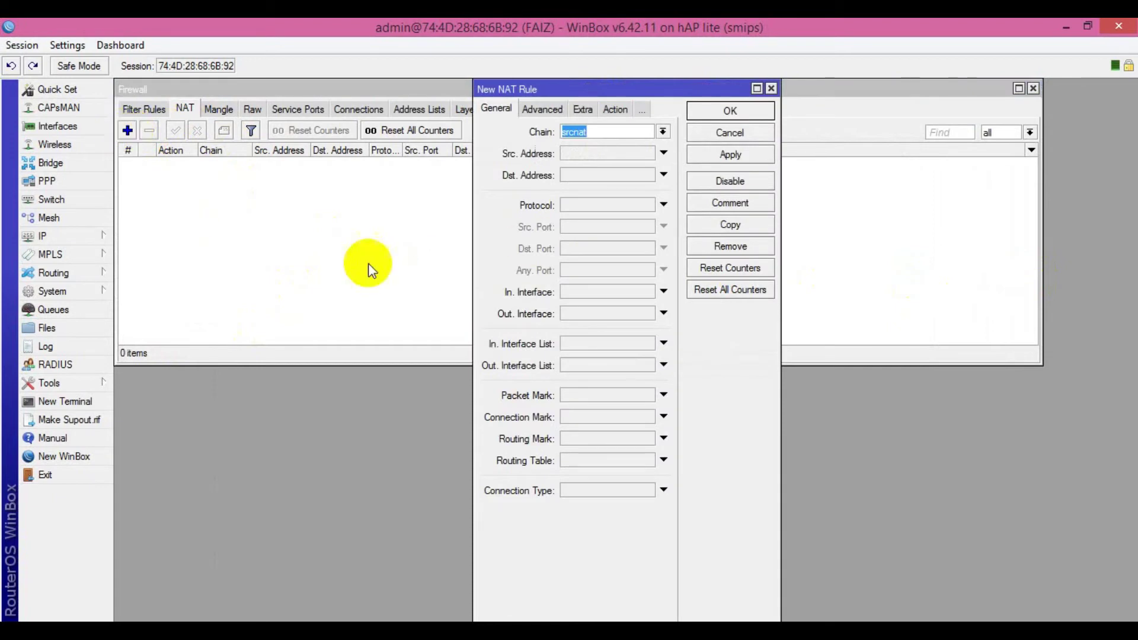
pyautogui.moveTo(780, 212); pyautogui.dragTo(801, 211)
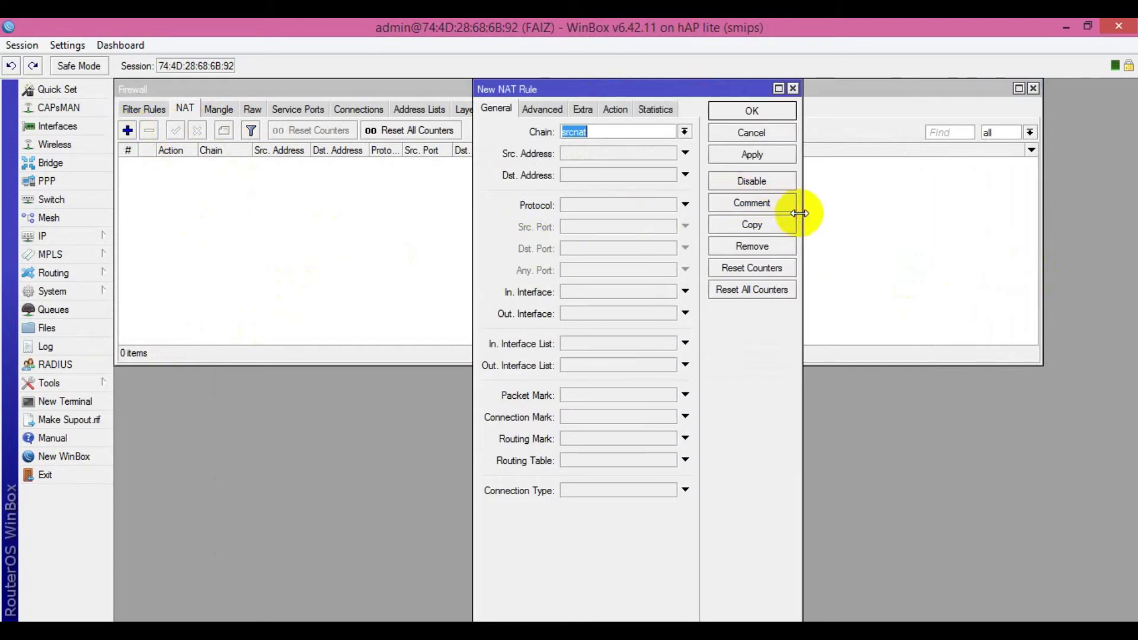
pyautogui.click(578, 316)
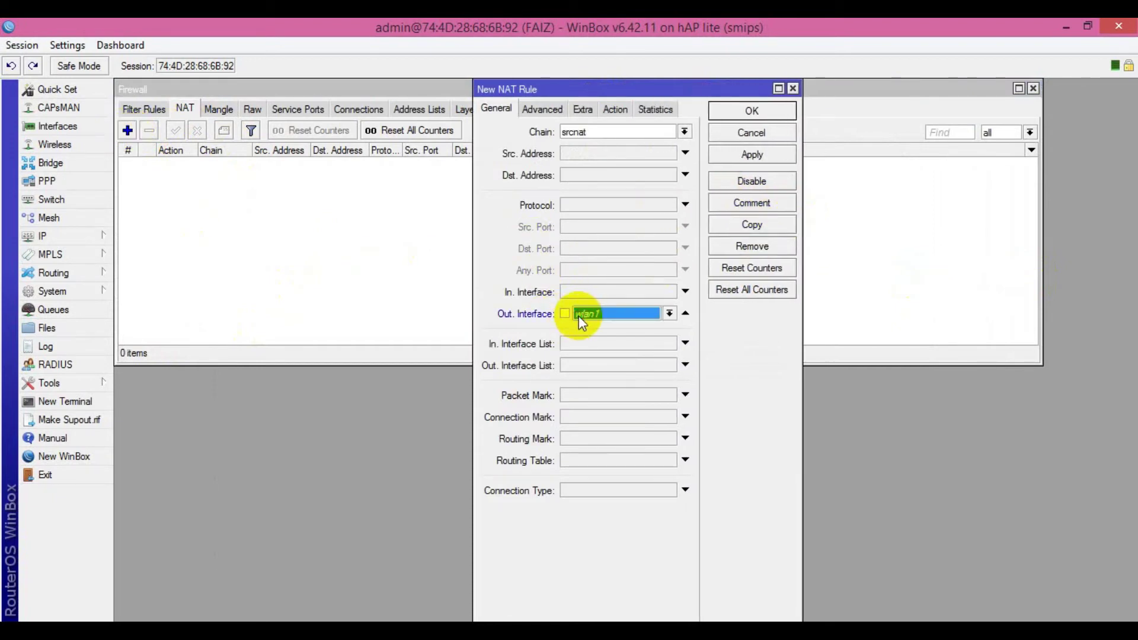
pyautogui.click(627, 316)
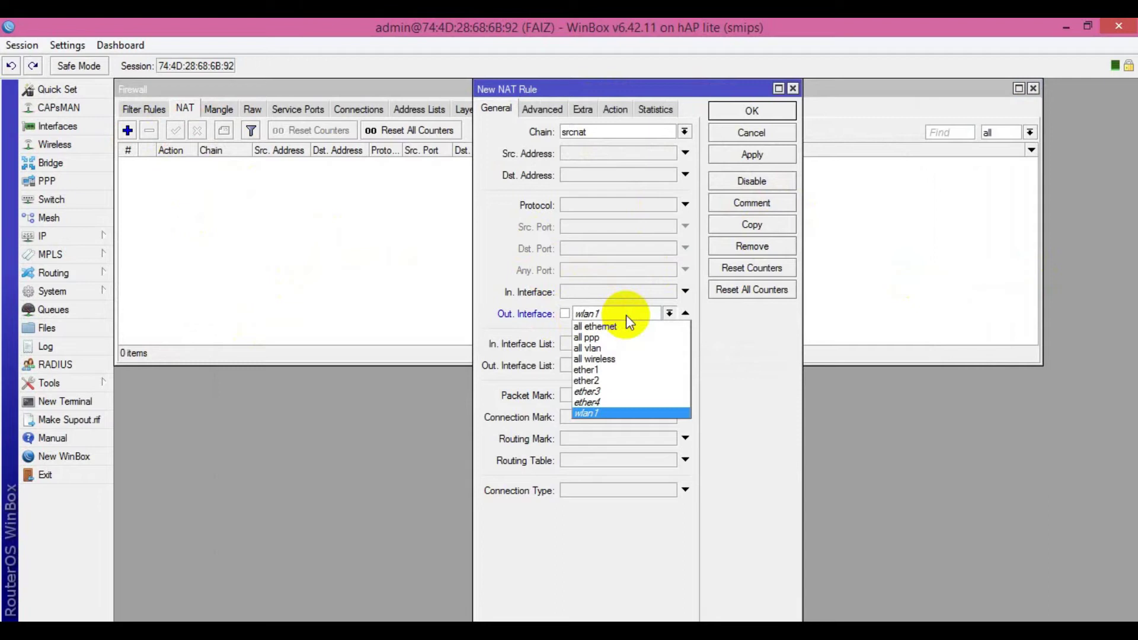
pyautogui.click(610, 370)
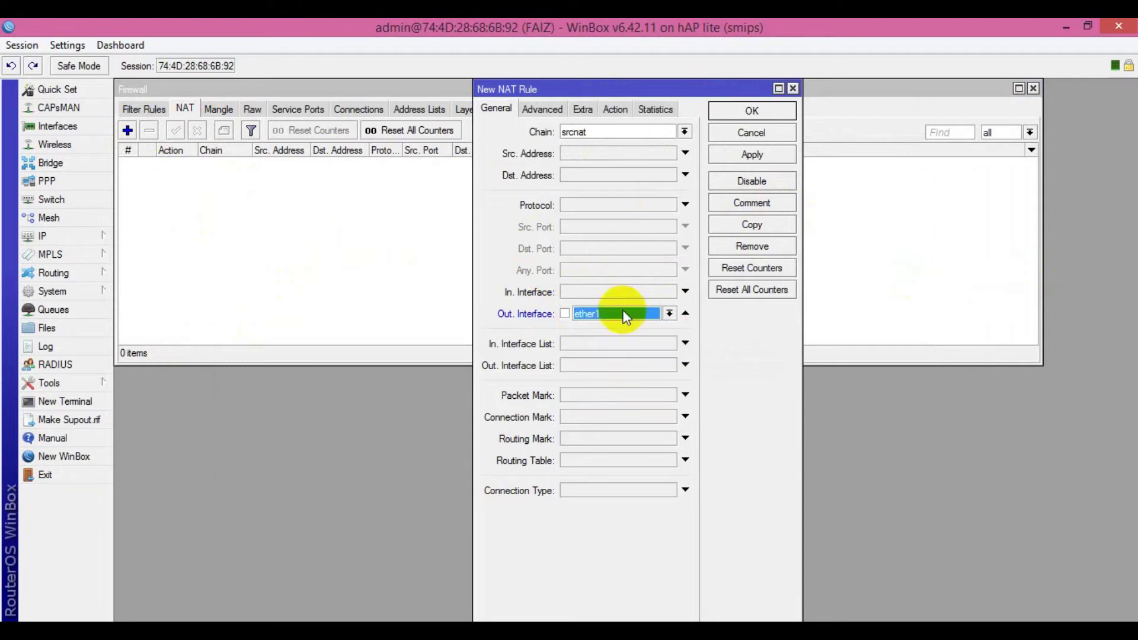
# Set the new NAT rule's action to masquerade, save the rule and close the firewall window.
pyautogui.click(620, 110)
pyautogui.click(641, 133)
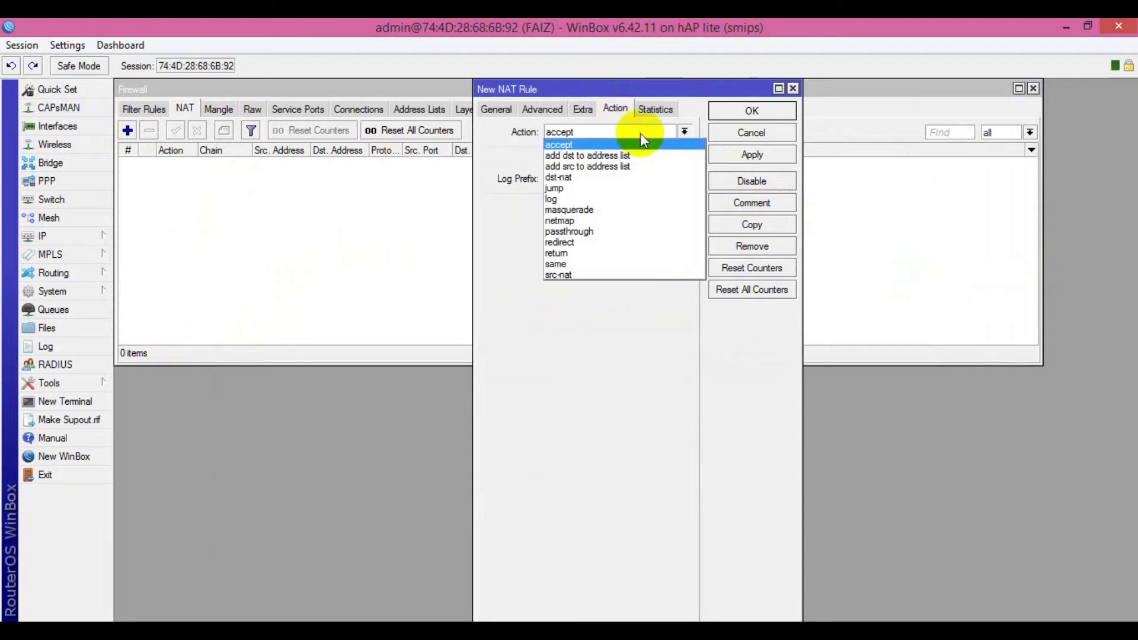
pyautogui.click(599, 208)
pyautogui.click(739, 157)
pyautogui.click(752, 113)
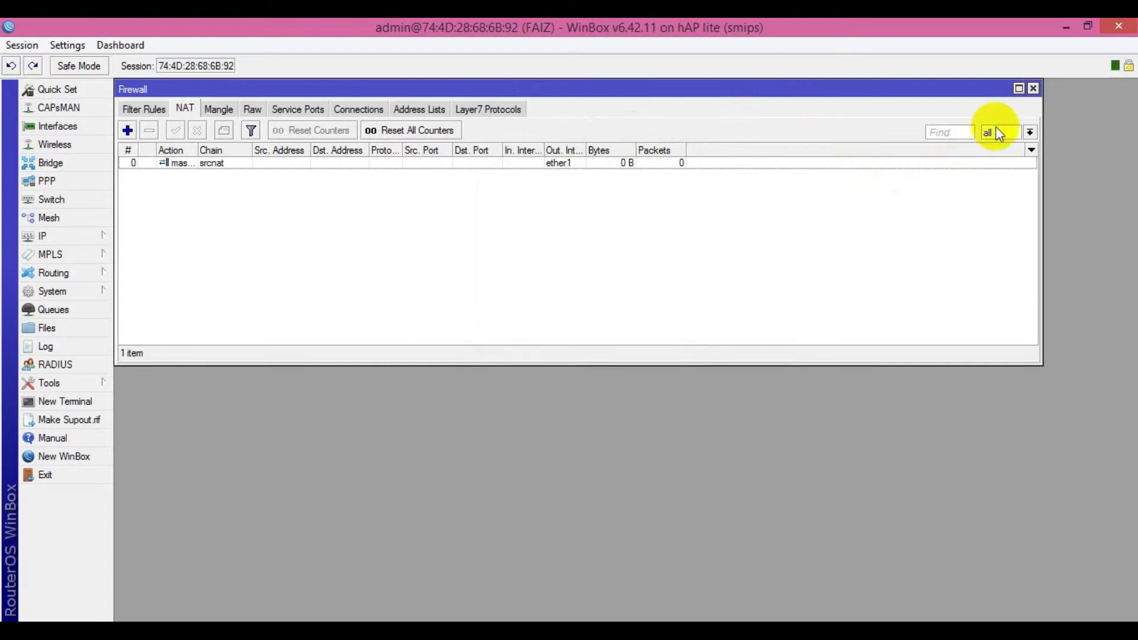
pyautogui.click(1033, 89)
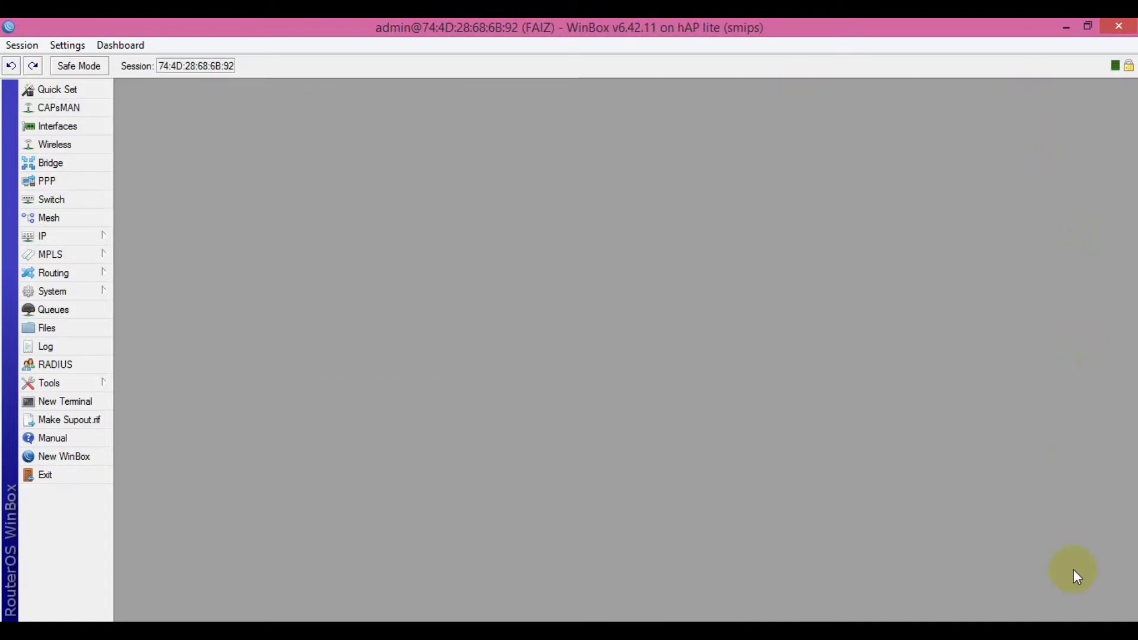
# Switch to the Windows network settings and open the Ethernet adapter's Internet Protocol Version 4 (TCP/IPv4) properties.
pyautogui.rightClick(1055, 633)
pyautogui.click(996, 629)
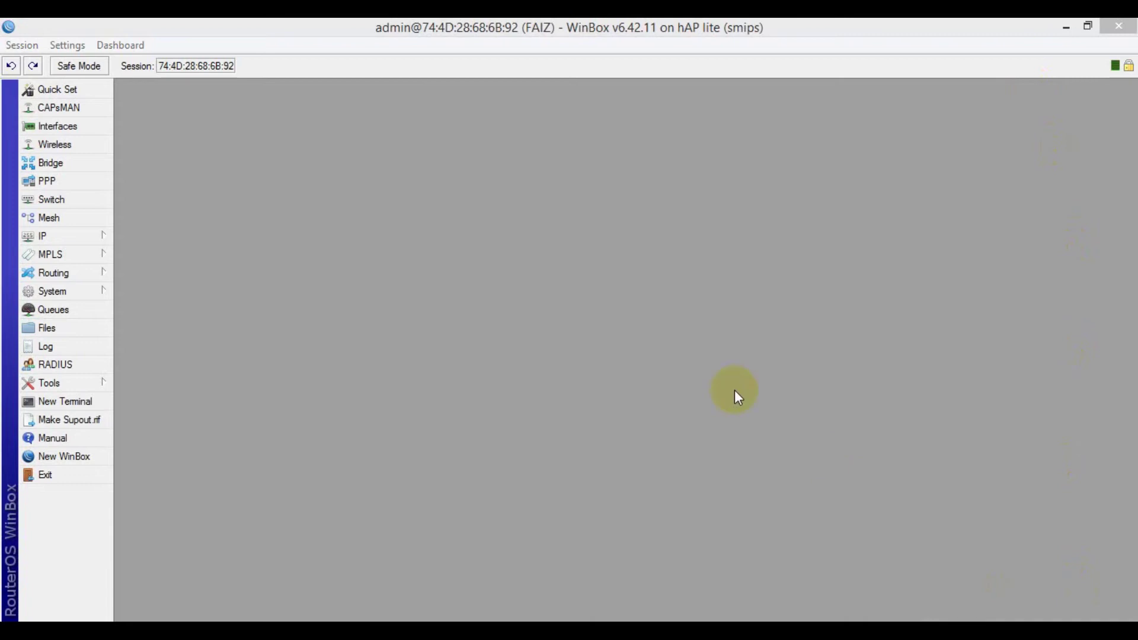
pyautogui.click(350, 184)
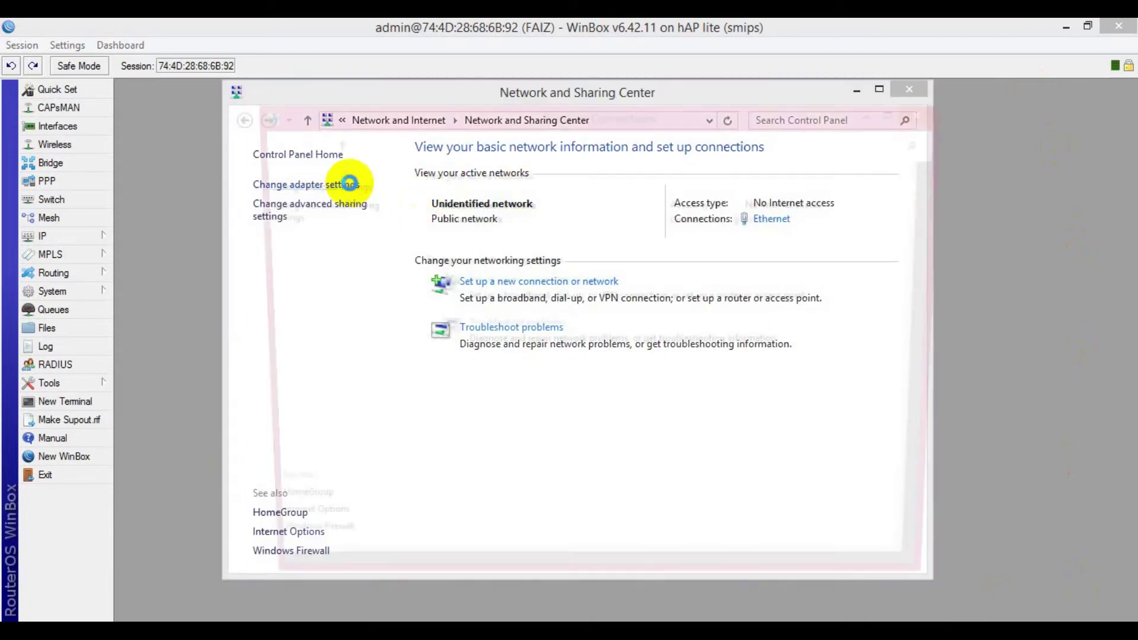
pyautogui.doubleClick(578, 215)
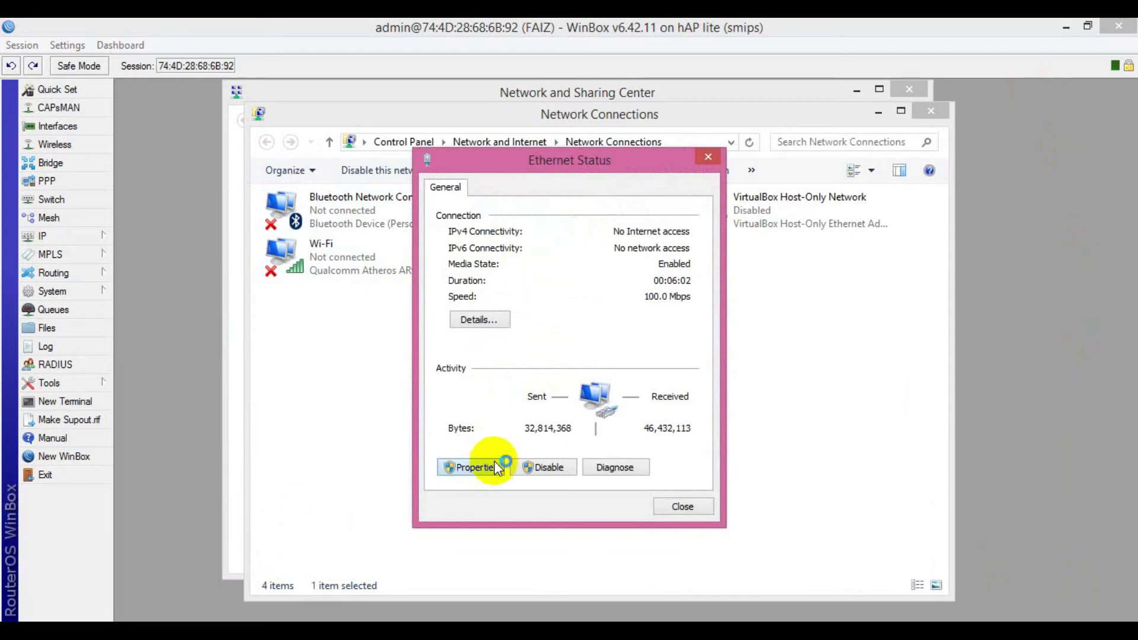
pyautogui.press('Return')
pyautogui.scroll(-1, 592, 355)
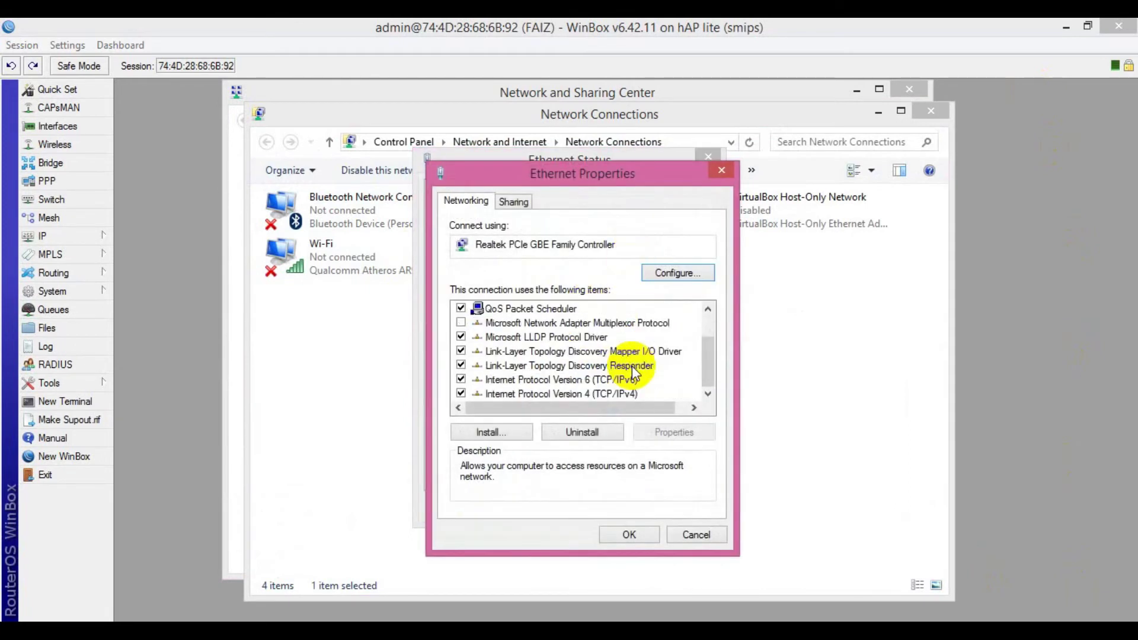
pyautogui.click(601, 393)
pyautogui.doubleClick(601, 393)
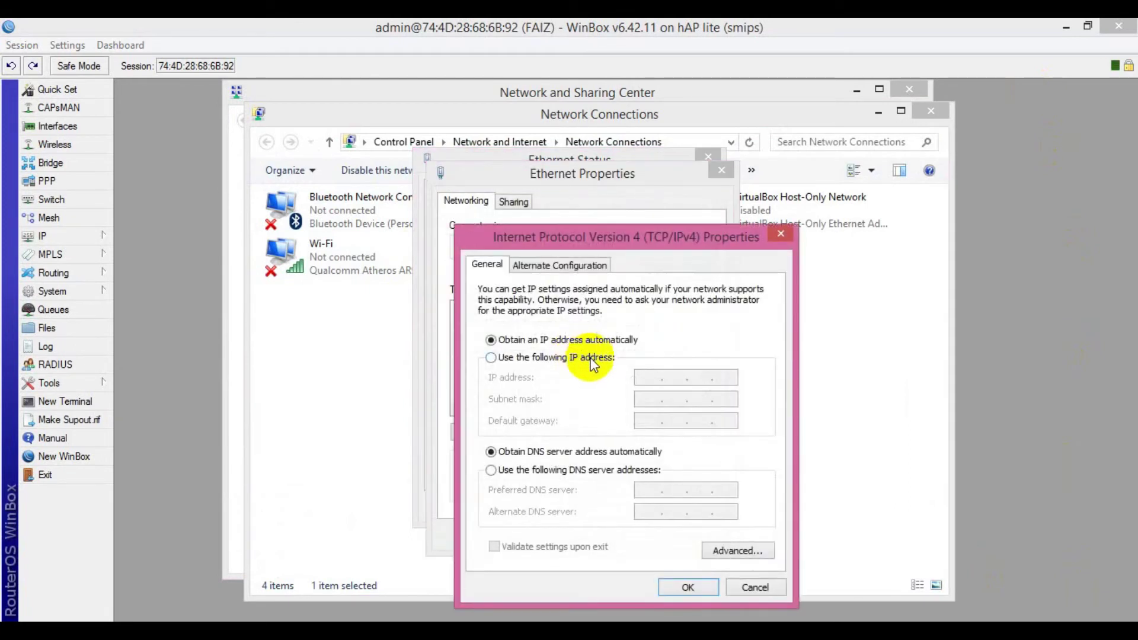
# Assign the Ethernet adapter the static IP address 192.168.10.2 with subnet mask 255.255.255.0.
pyautogui.click(578, 357)
pyautogui.write('192 . 168')
pyautogui.write('10 . ')
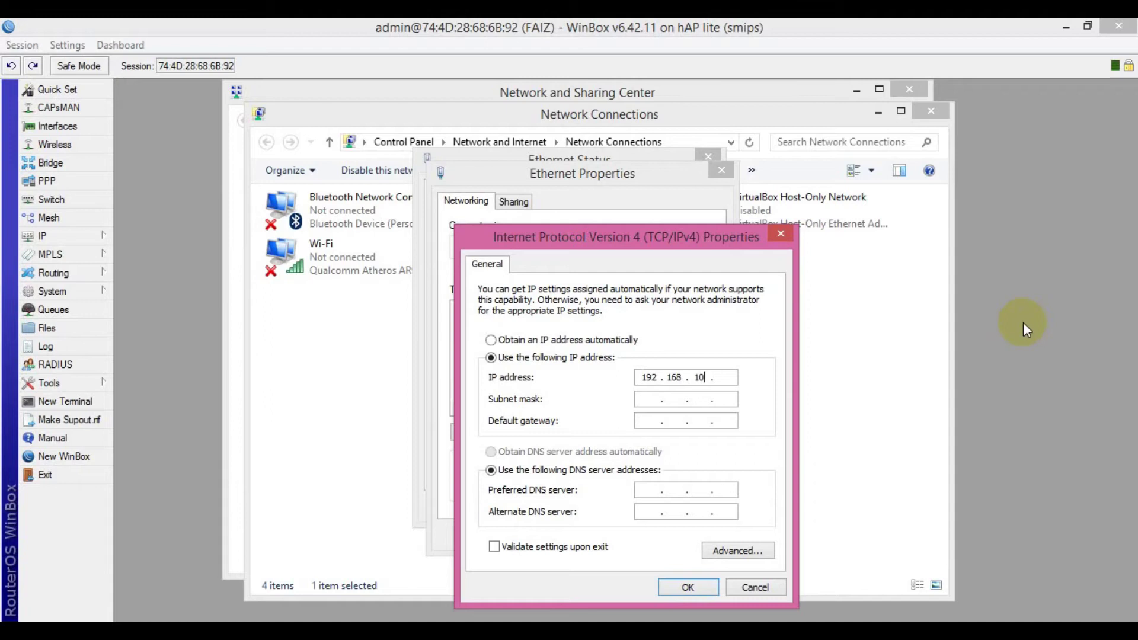
pyautogui.write('2')
pyautogui.press('Tab')
pyautogui.press('Tab')
# Set the default gateway to 192.168.10.1 and the DNS servers to 192.168.3.1 and 8.8.8.8, and save the adapter settings.
pyautogui.write('192 . 168 . 10 . ')
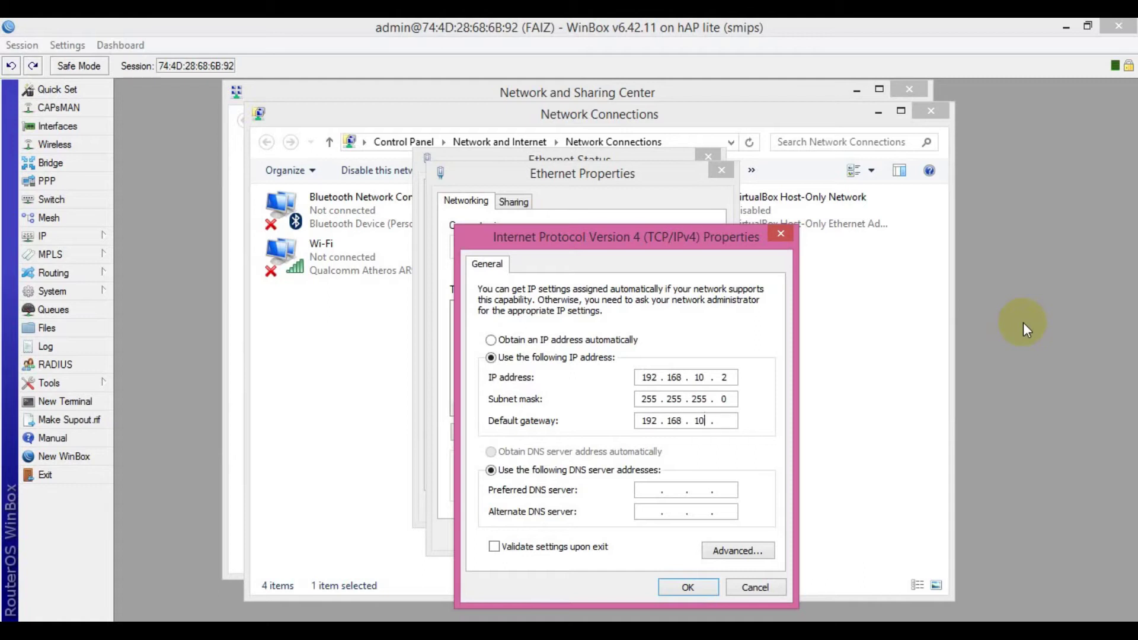
pyautogui.write('1')
pyautogui.press('Tab')
pyautogui.press('Tab')
pyautogui.write('192168318.8.8.8')
pyautogui.click(691, 587)
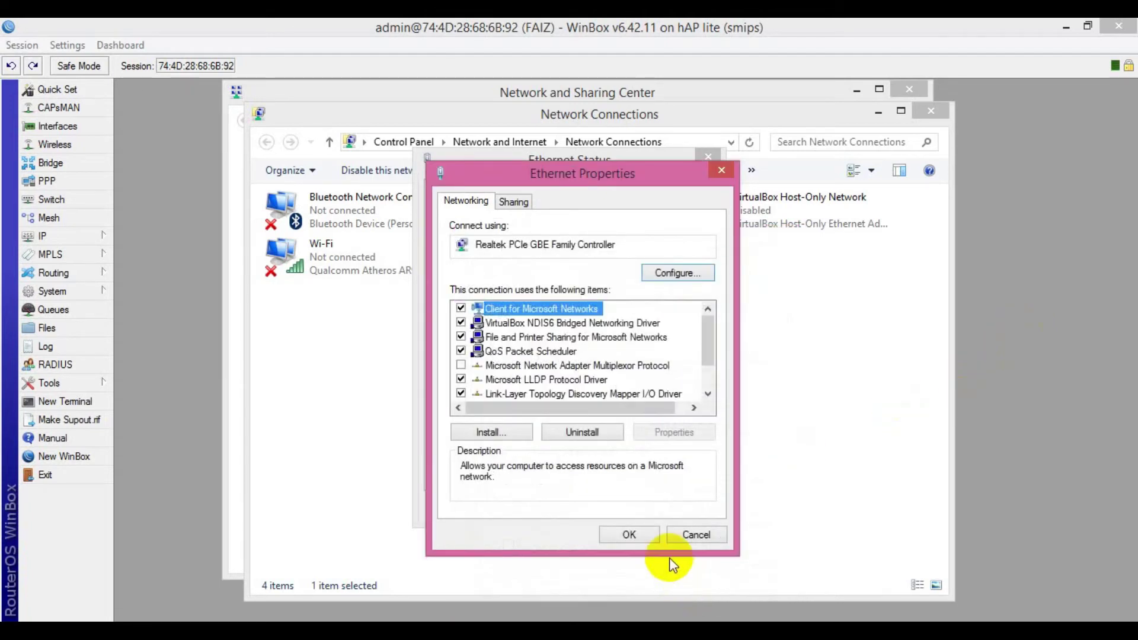
pyautogui.click(652, 536)
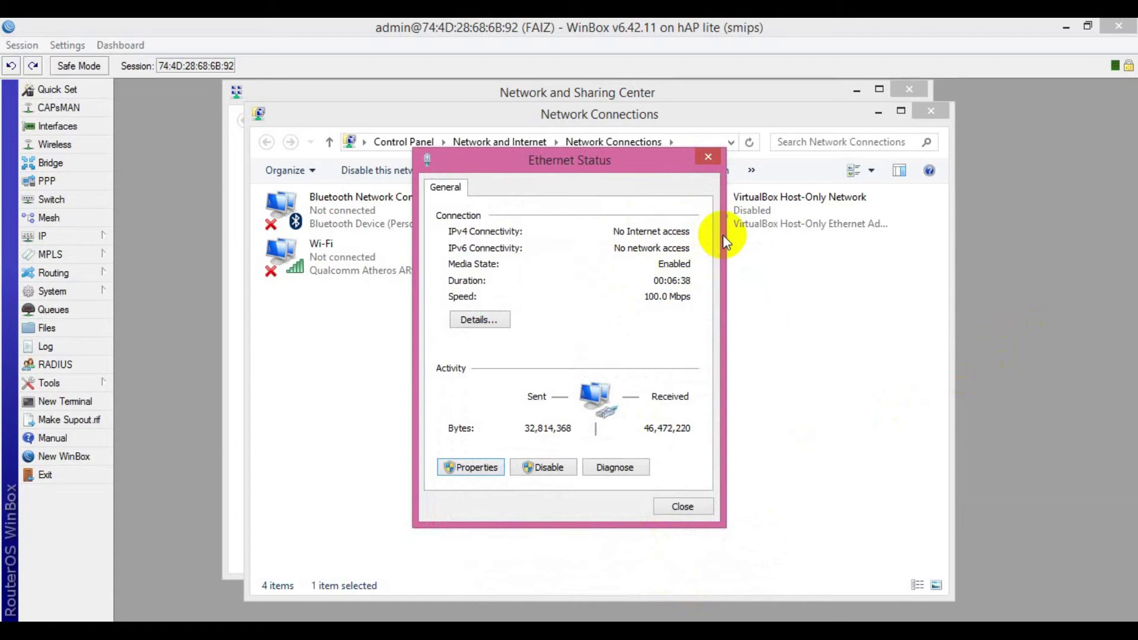
pyautogui.click(716, 158)
# Restart the Ethernet adapter by disabling it and enabling it again.
pyautogui.rightClick(555, 210)
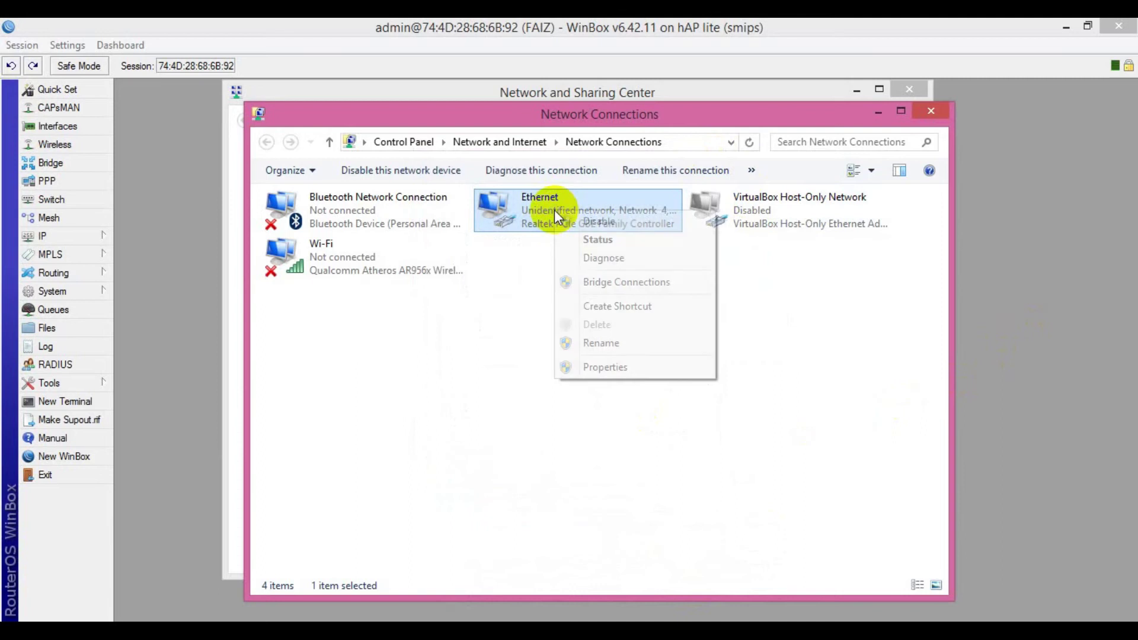
pyautogui.click(567, 223)
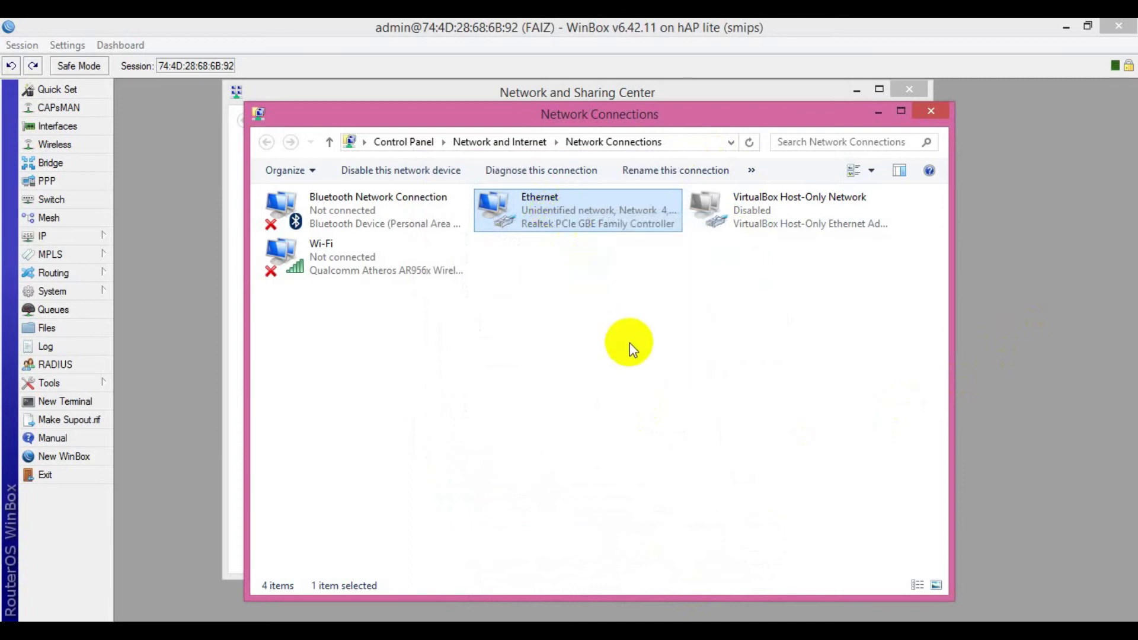
pyautogui.rightClick(519, 208)
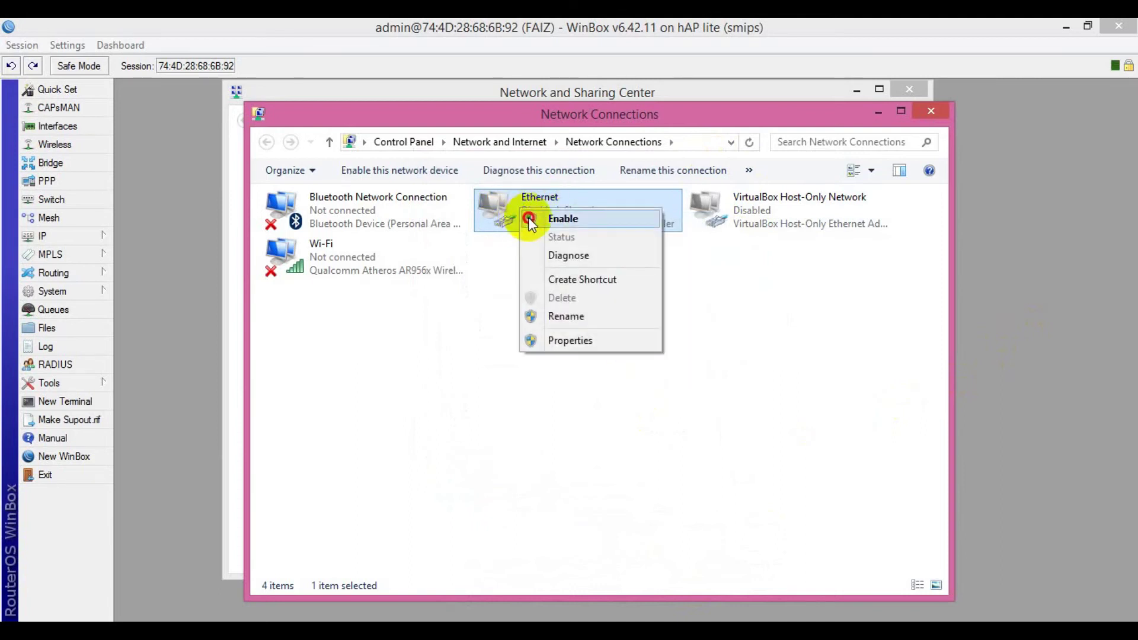
pyautogui.click(528, 217)
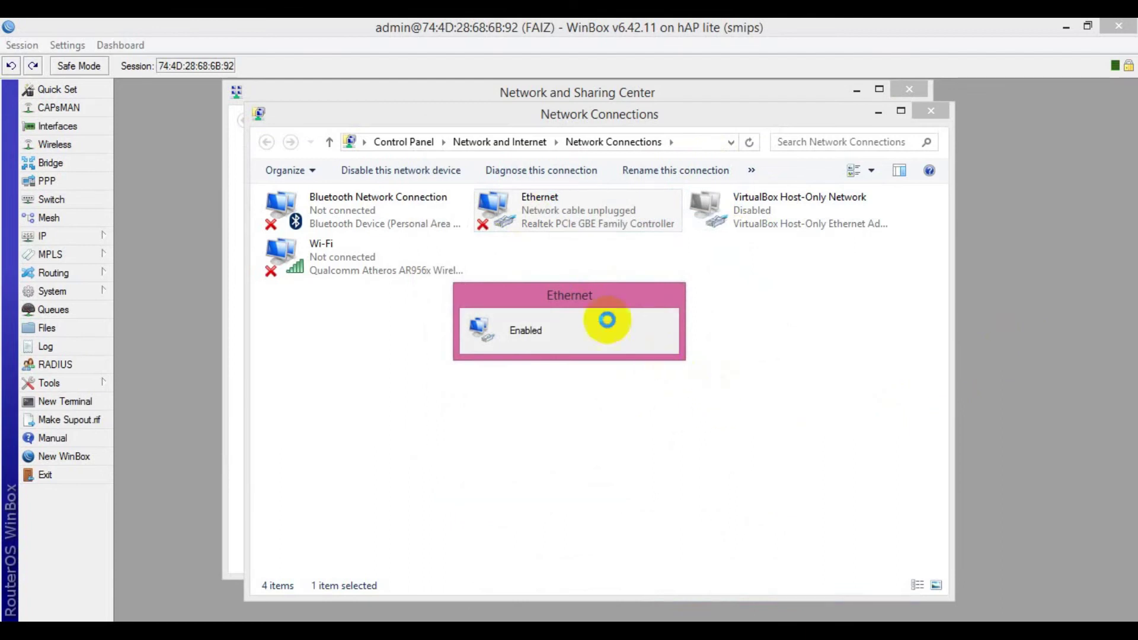
# Check the Ethernet connection's IP, gateway and DNS details, and close the Windows network windows.
pyautogui.doubleClick(510, 214)
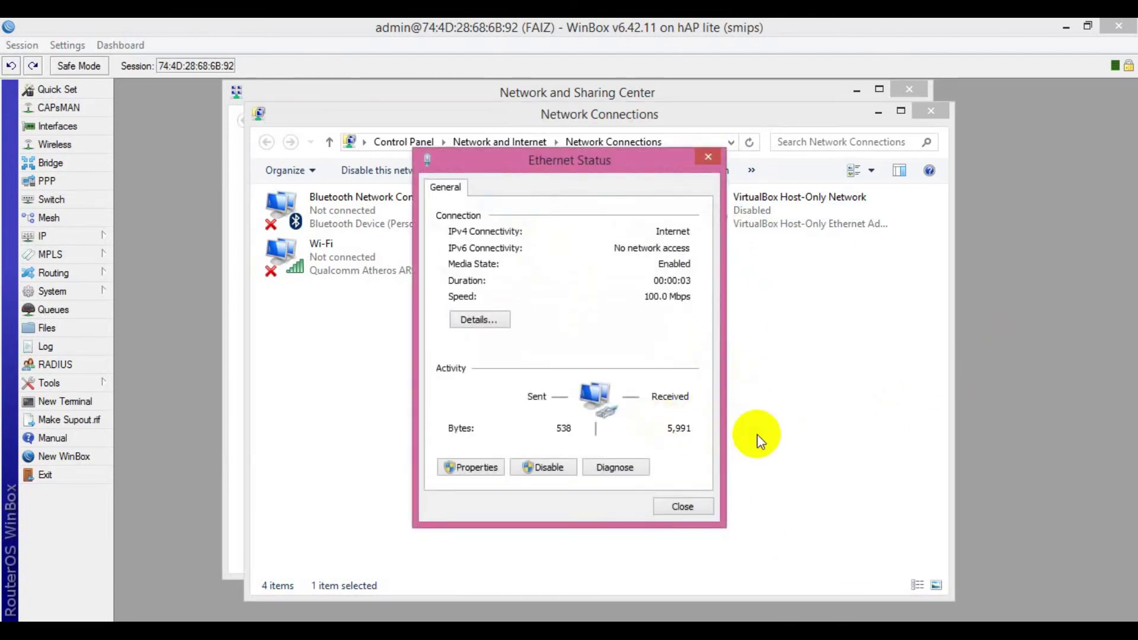
pyautogui.click(496, 323)
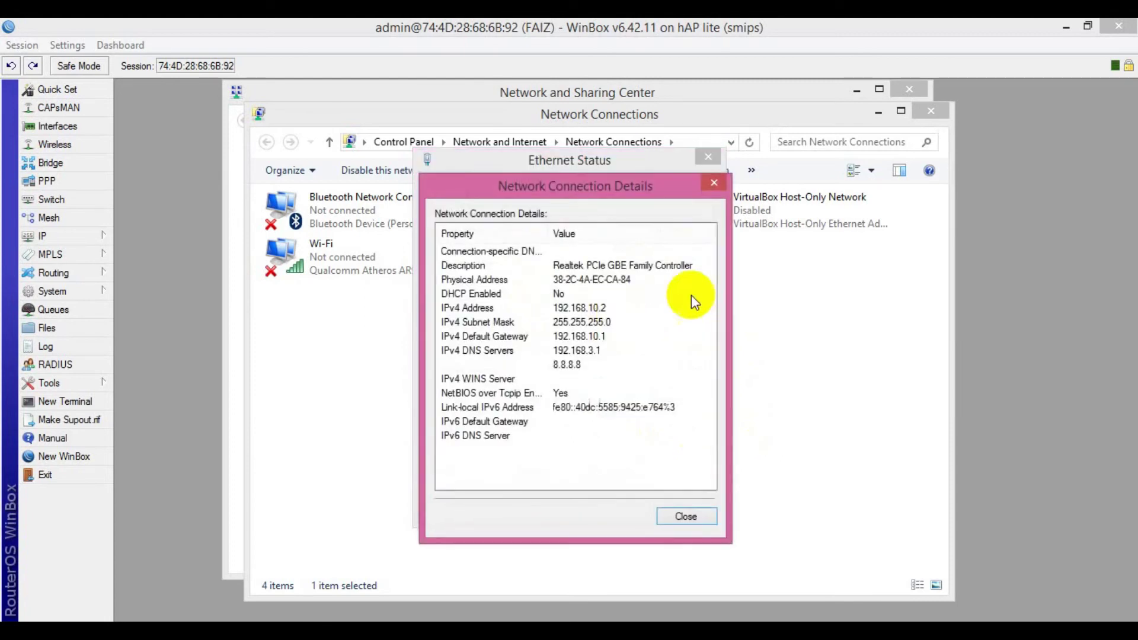
pyautogui.click(671, 513)
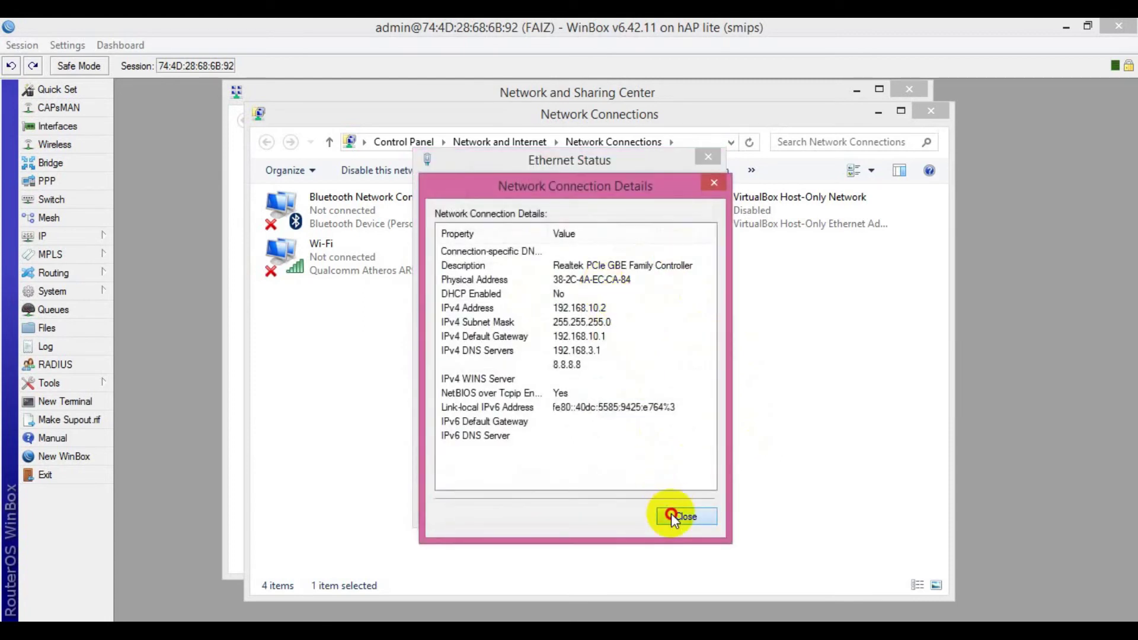
pyautogui.click(709, 158)
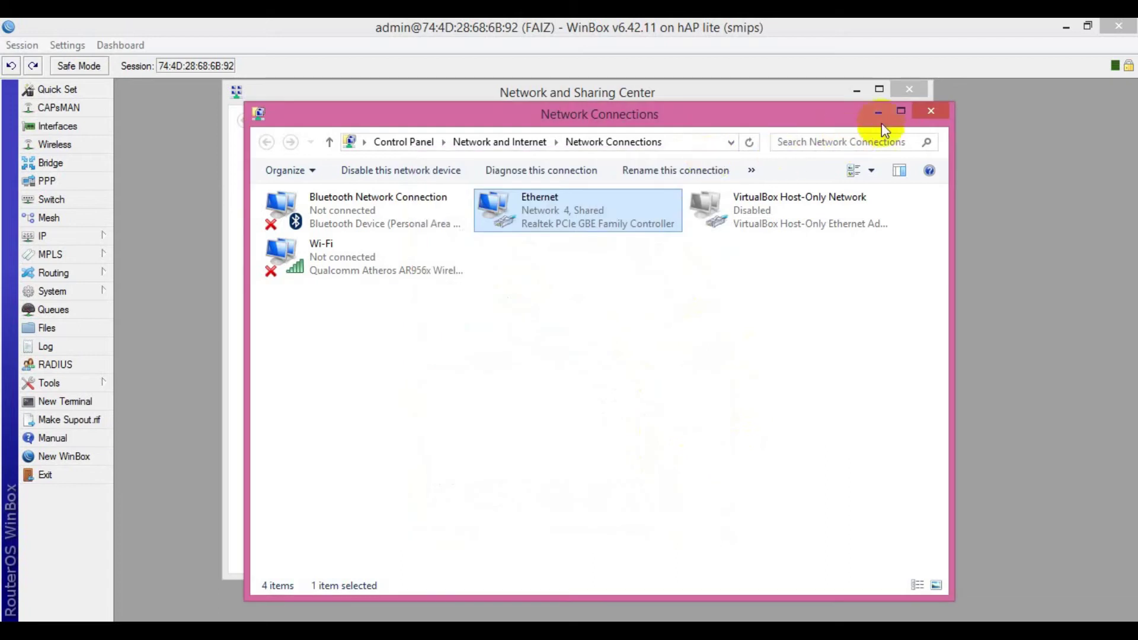
pyautogui.click(922, 114)
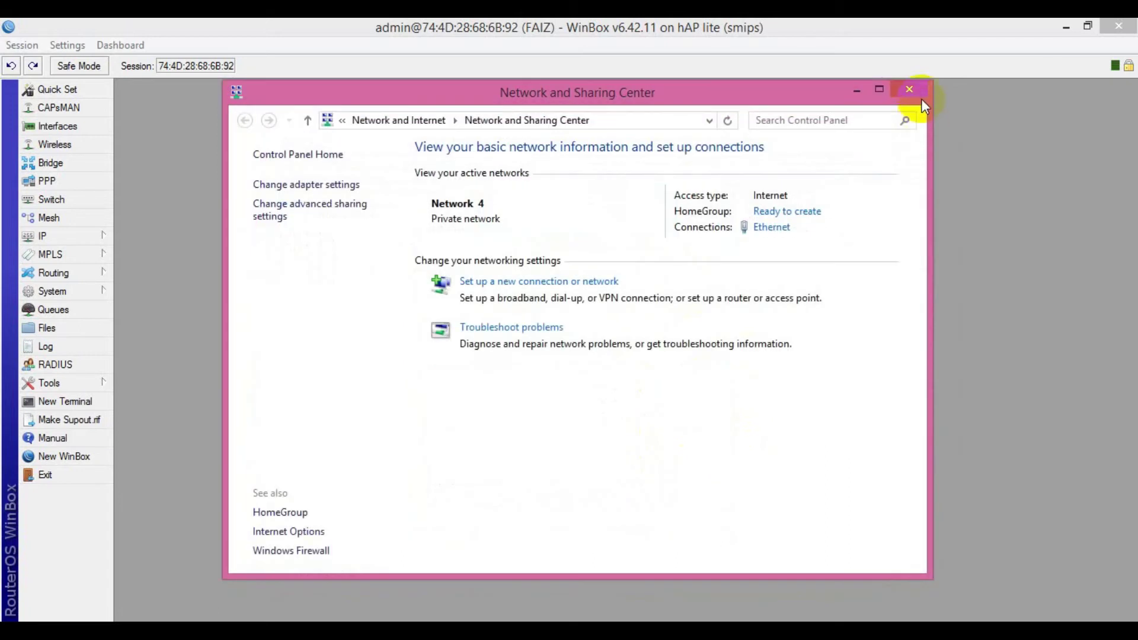
pyautogui.click(910, 91)
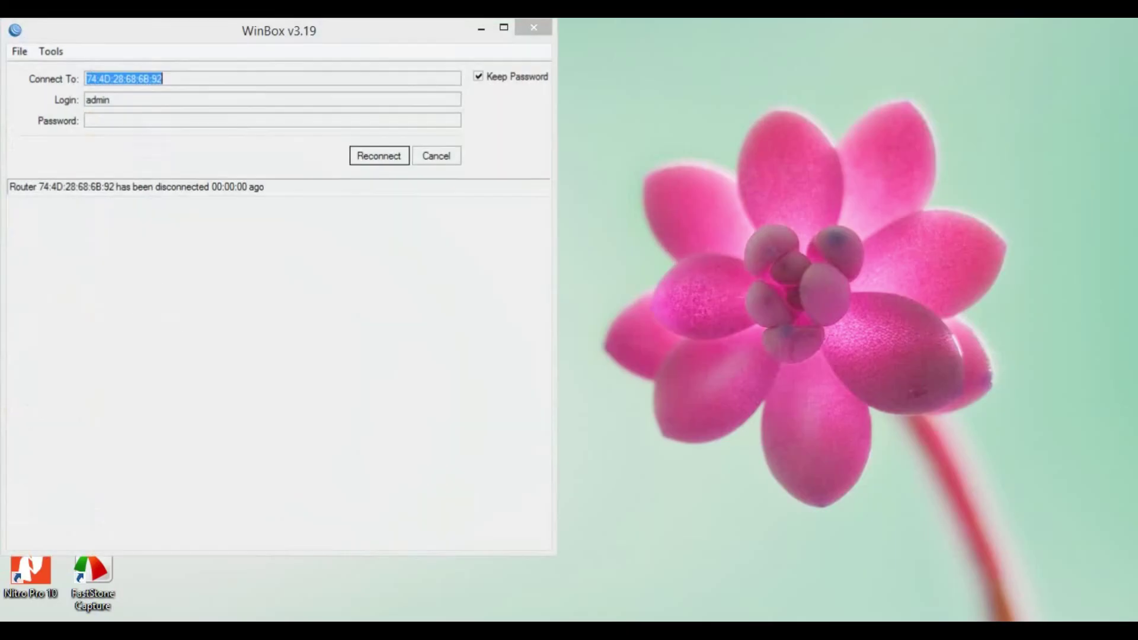
# Reconnect WinBox to the router and test the PC's internet access by pinging 8.8.8.8 from a Windows command prompt.
pyautogui.click(368, 155)
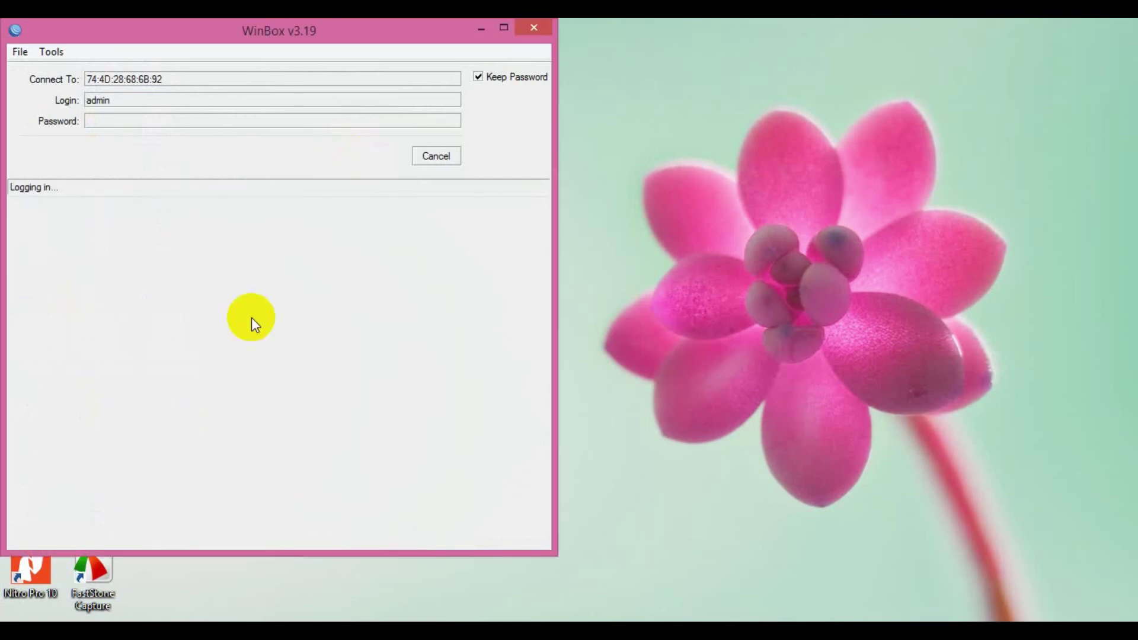
pyautogui.rightClick(12, 619)
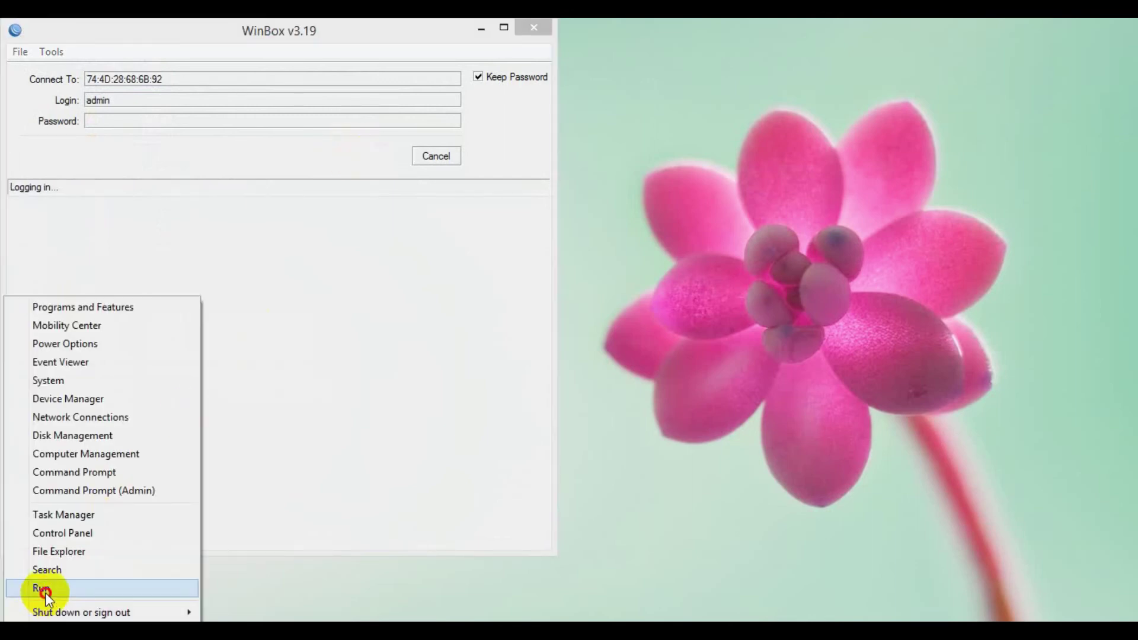
pyautogui.click(38, 588)
pyautogui.click(123, 587)
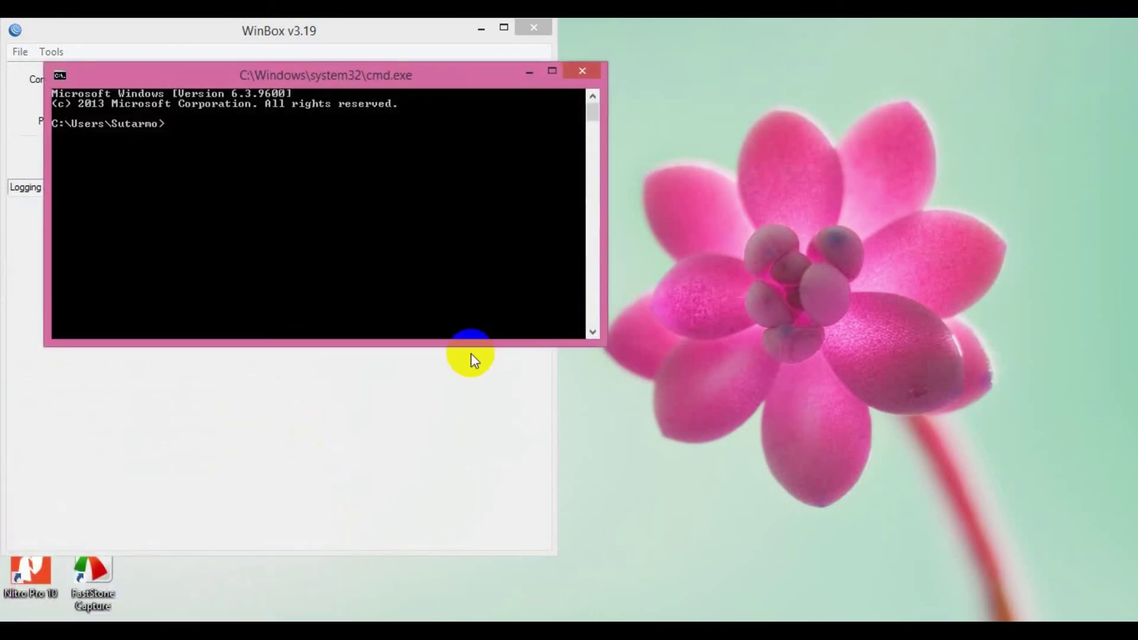
pyautogui.moveTo(481, 85); pyautogui.dragTo(702, 129)
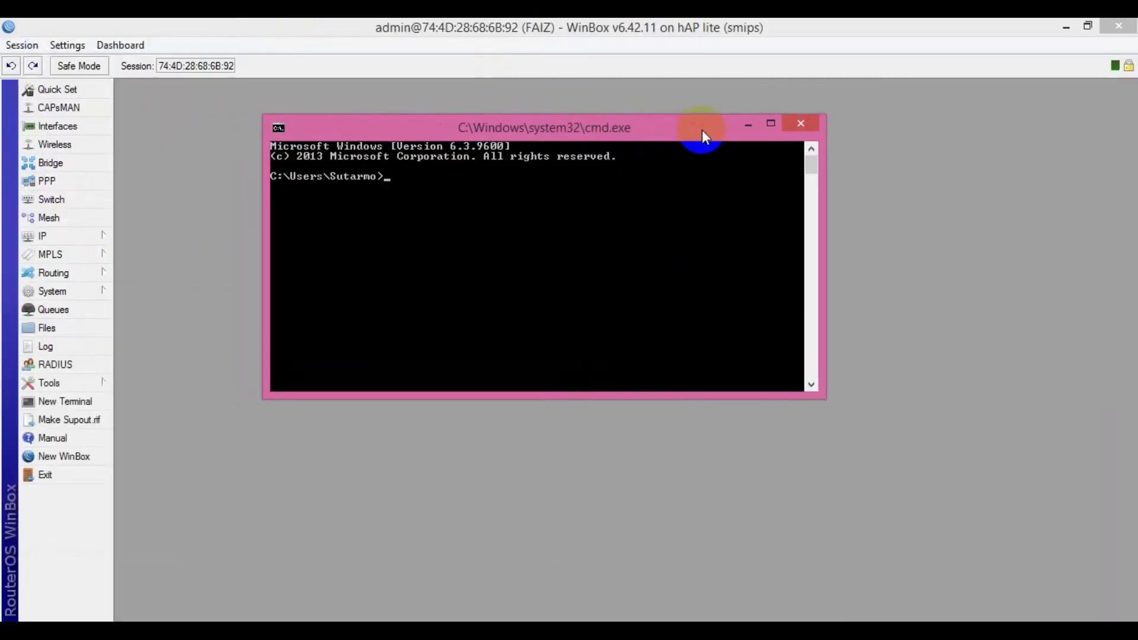
pyautogui.write('ping 8.8.8.8')
pyautogui.press('Return')
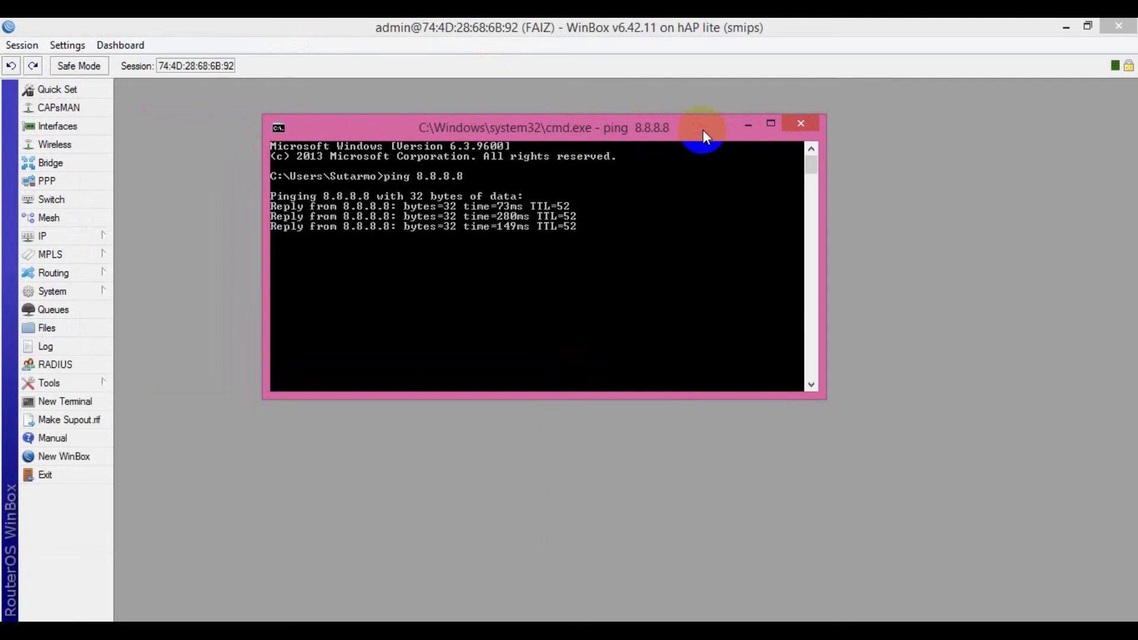
# Test name resolution from the command prompt by pinging google.com, and minimize the command prompt window.
pyautogui.press('Return')
pyautogui.write('ping google')
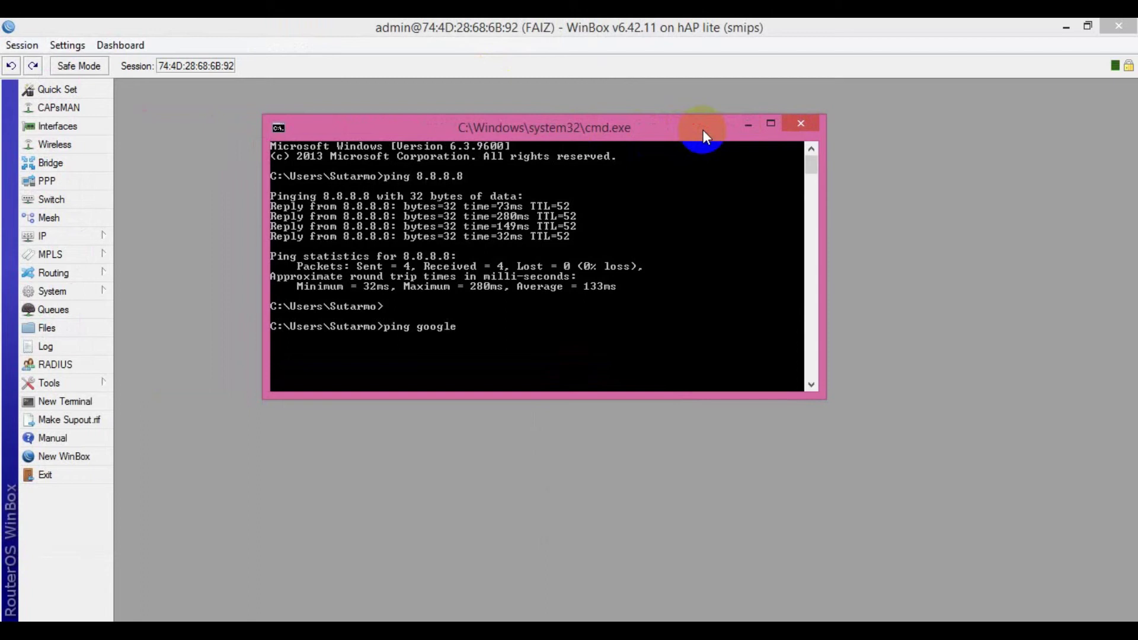
pyautogui.write('.com')
pyautogui.press('Return')
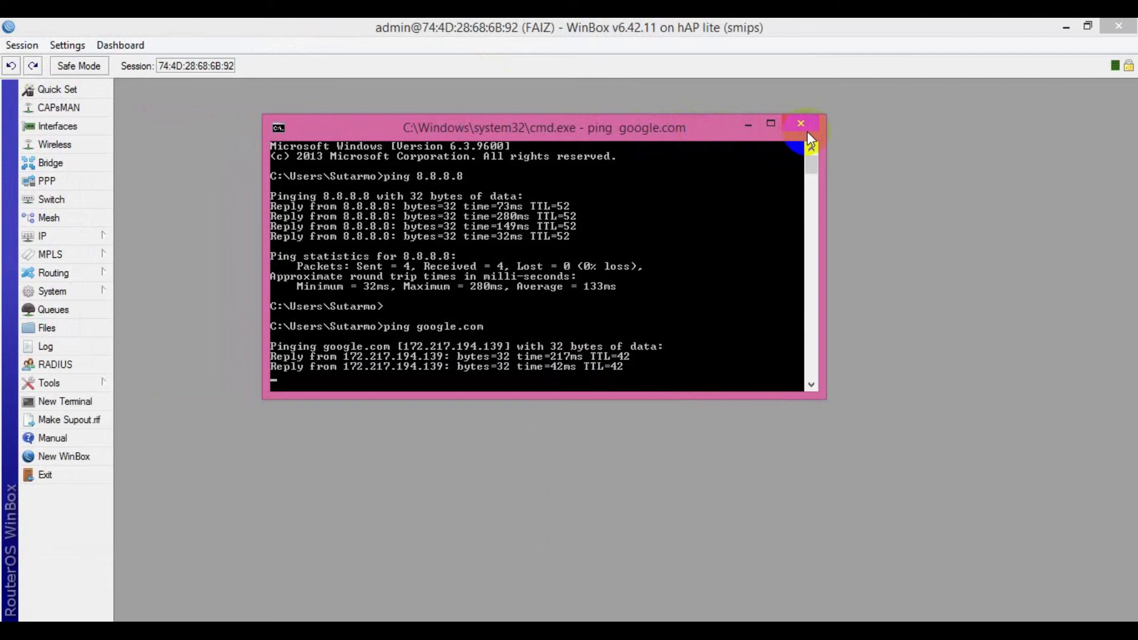
pyautogui.click(748, 125)
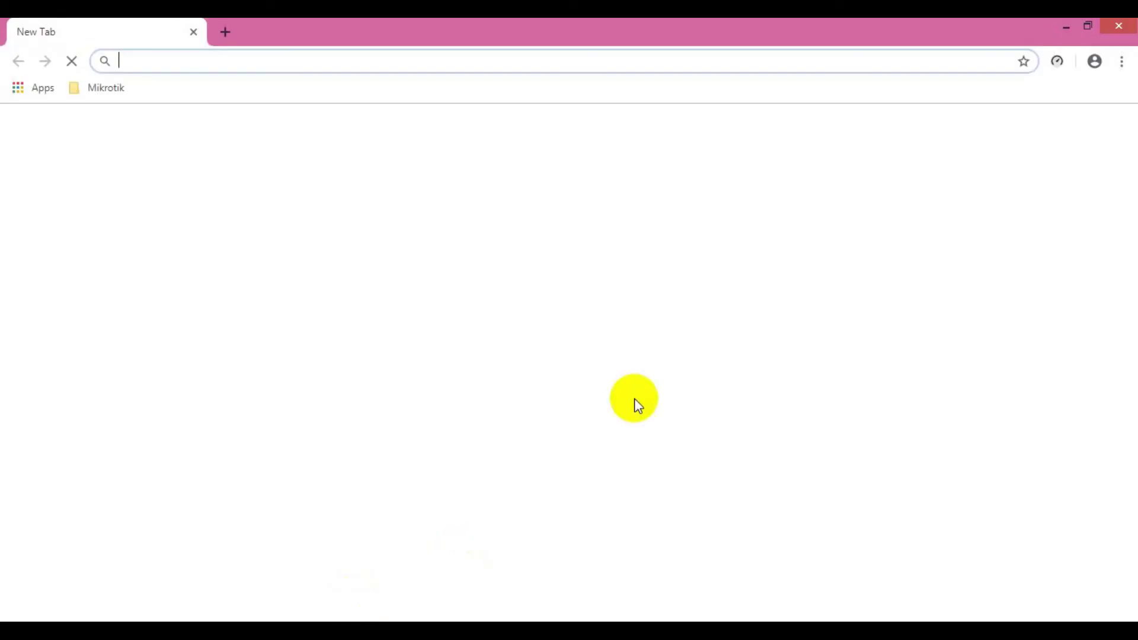
# Test web browsing by opening google.com in Chrome, and close the browser.
pyautogui.write('goog')
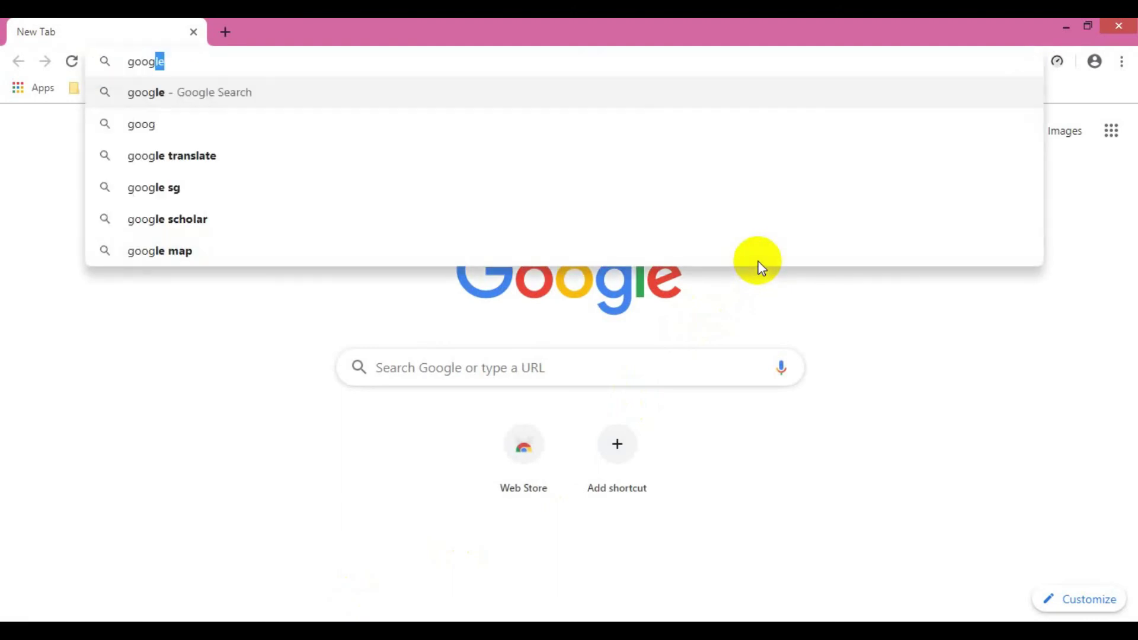
pyautogui.write('le.com')
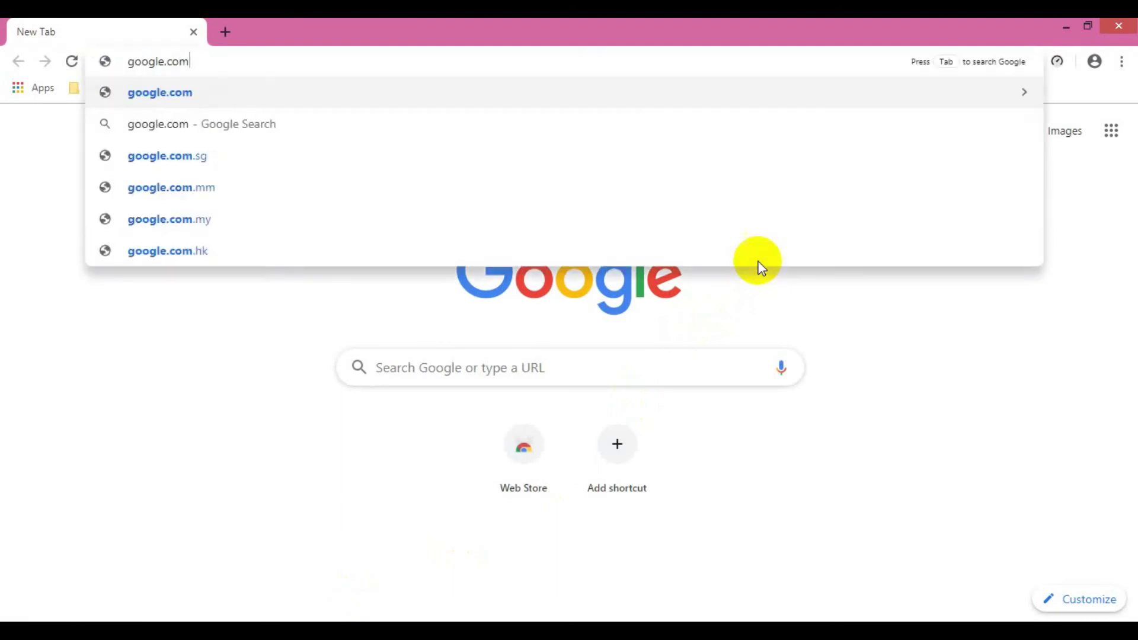
pyautogui.press('Return')
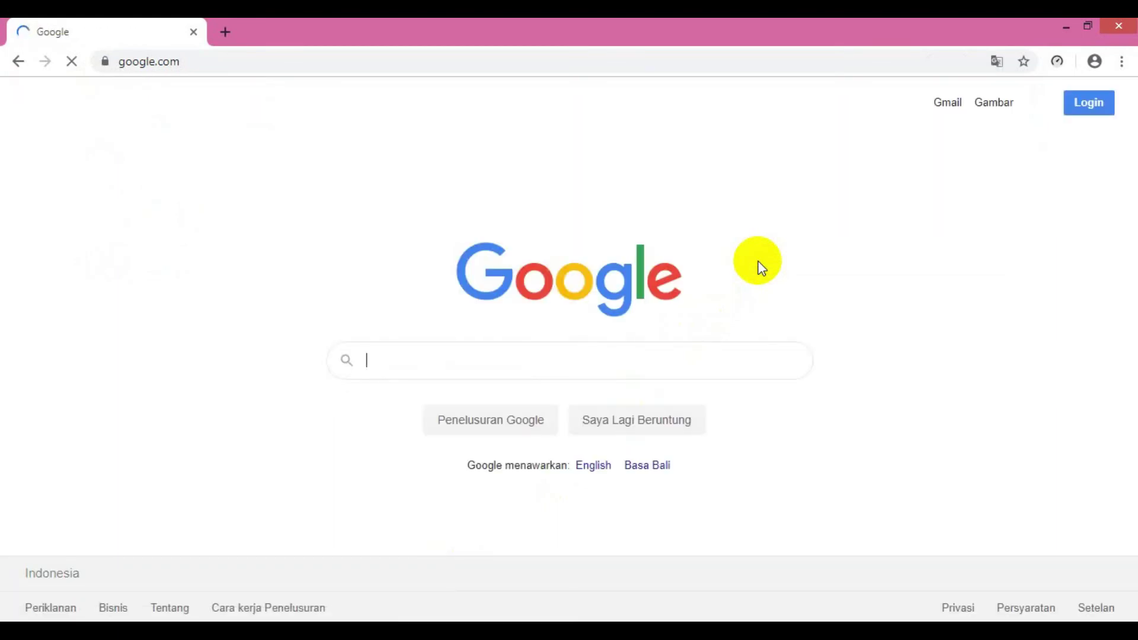
pyautogui.click(1115, 24)
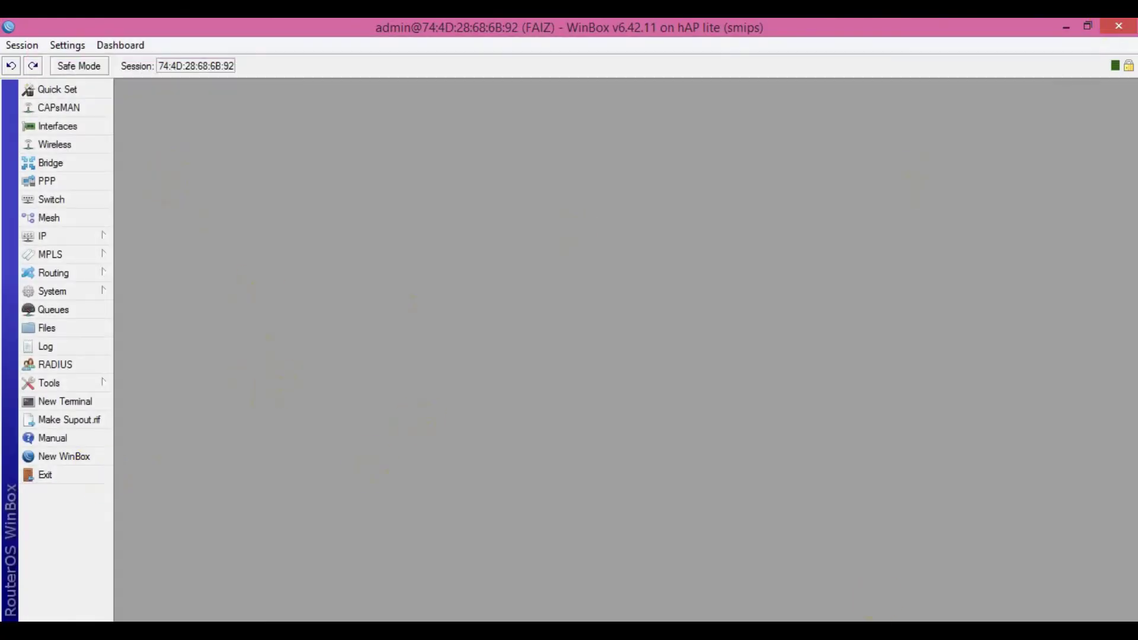
# Start the DHCP server setup wizard in WinBox and choose ether2 as the DHCP server interface.
pyautogui.click(62, 236)
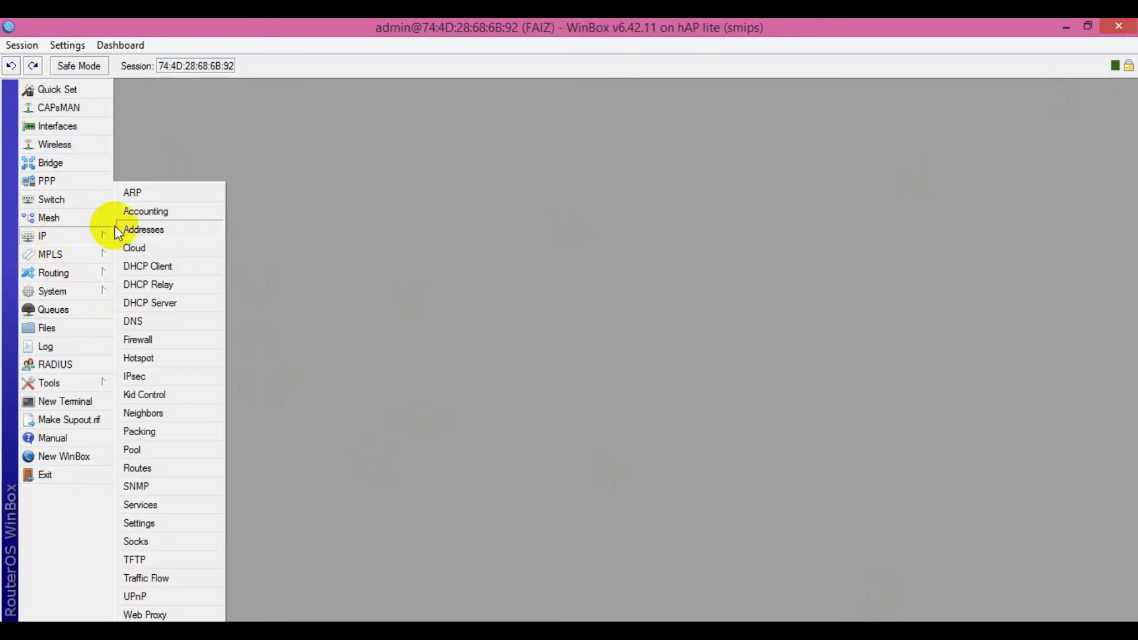
pyautogui.click(131, 303)
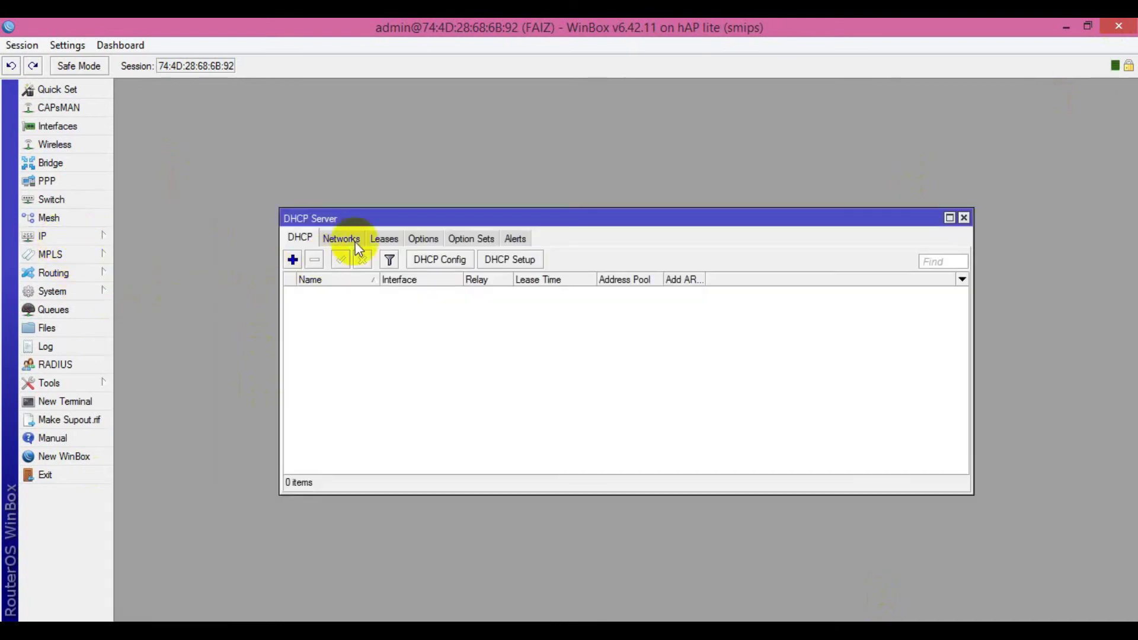
pyautogui.moveTo(368, 224); pyautogui.dragTo(244, 126)
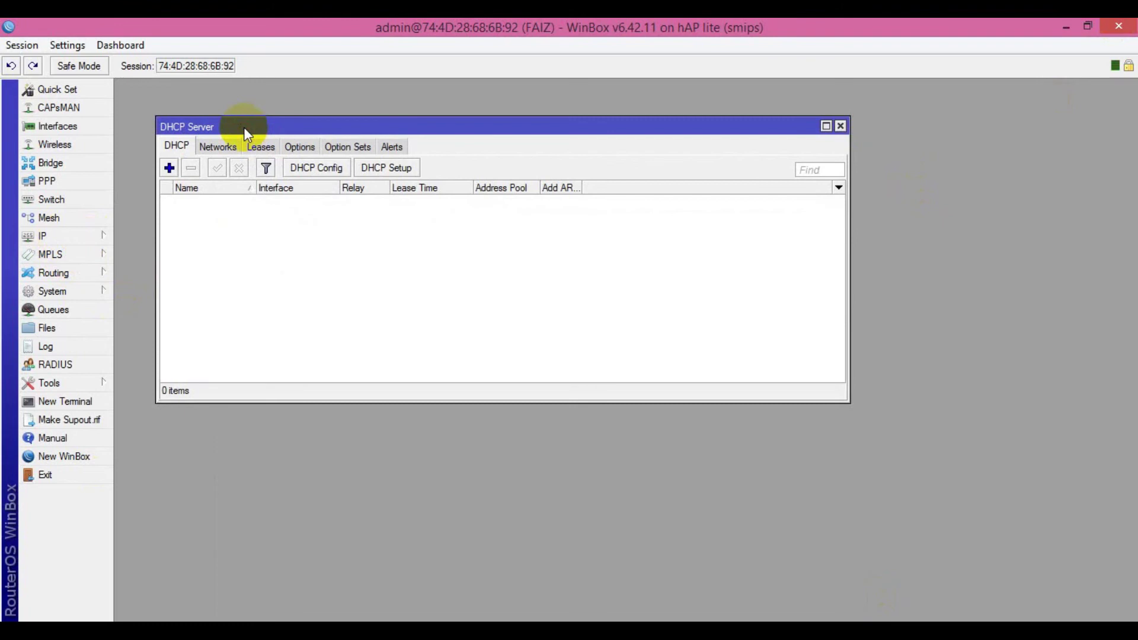
pyautogui.click(369, 168)
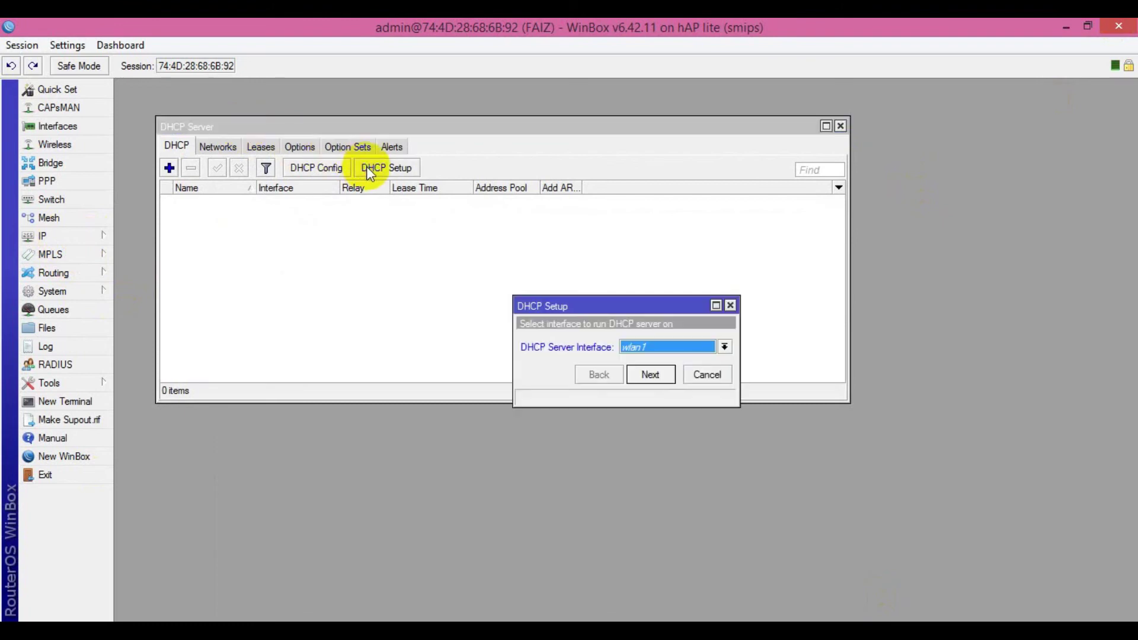
pyautogui.moveTo(596, 310); pyautogui.dragTo(439, 224)
pyautogui.click(481, 261)
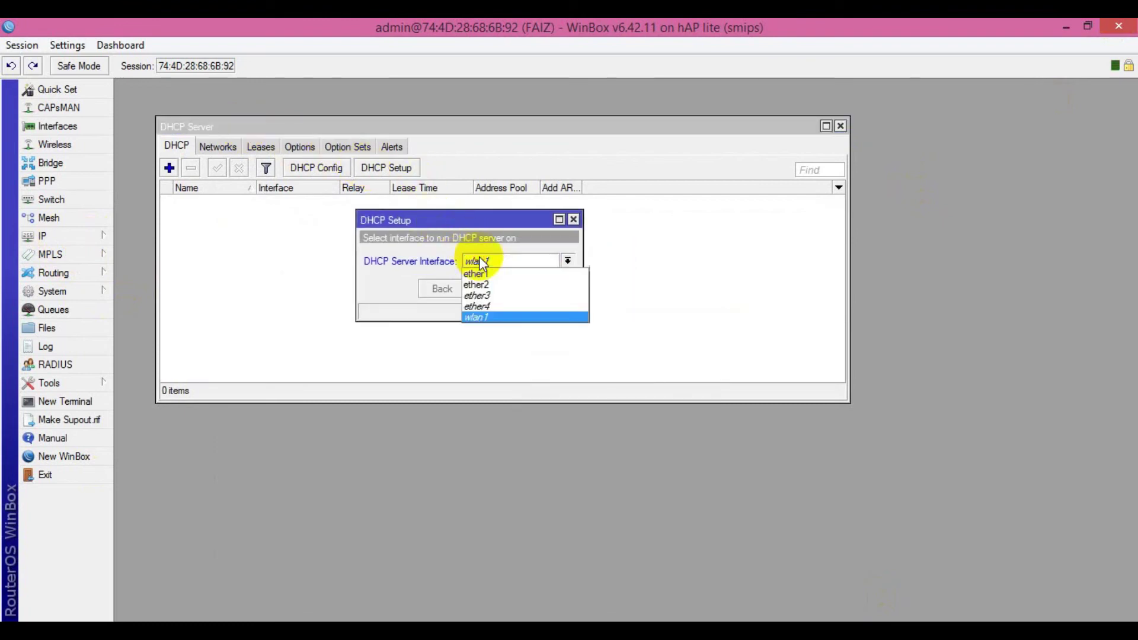
pyautogui.click(481, 285)
pyautogui.click(496, 289)
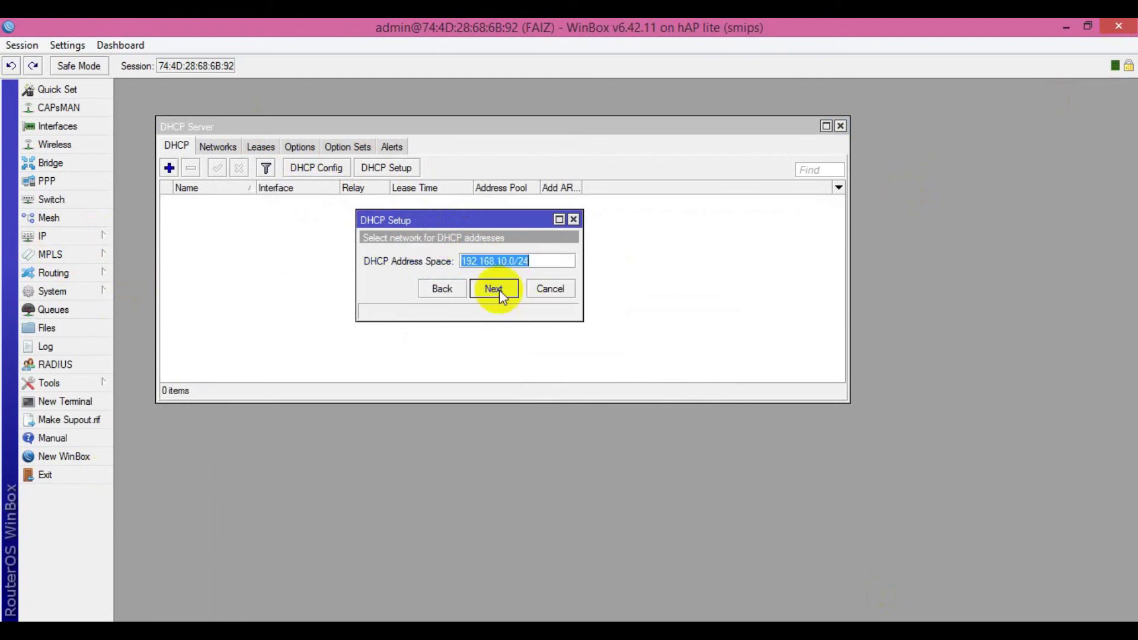
# Complete the DHCP setup with network 192.168.10.0/24, gateway 192.168.10.1, address pool 192.168.10.2-192.168.10.254, the proposed DNS servers and lease time 00:10:00.
pyautogui.click(495, 288)
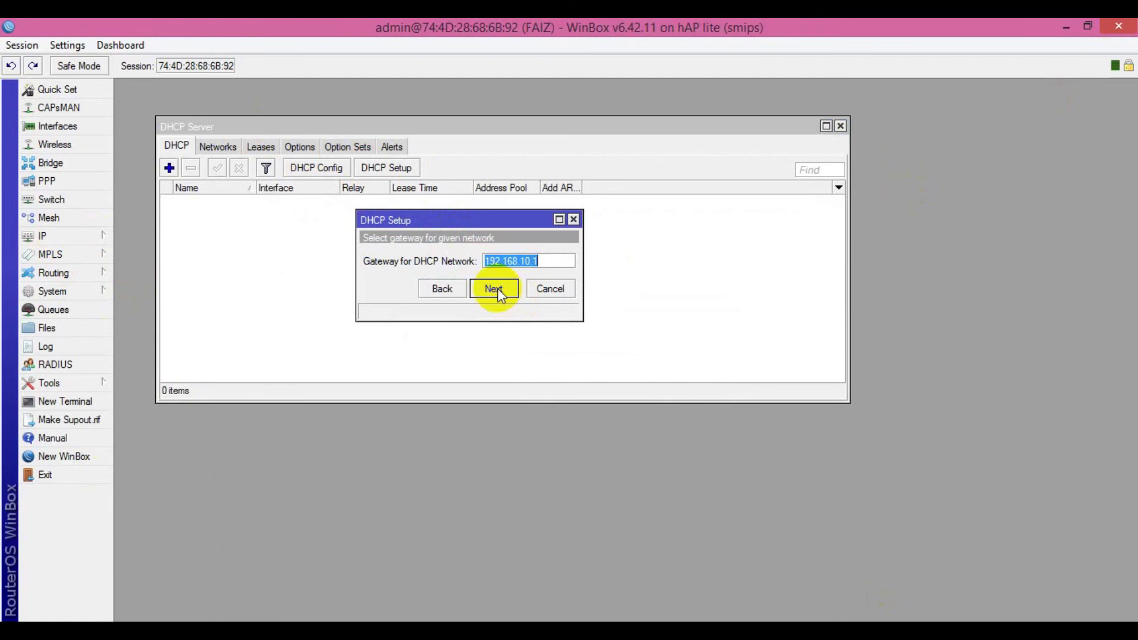
pyautogui.click(497, 289)
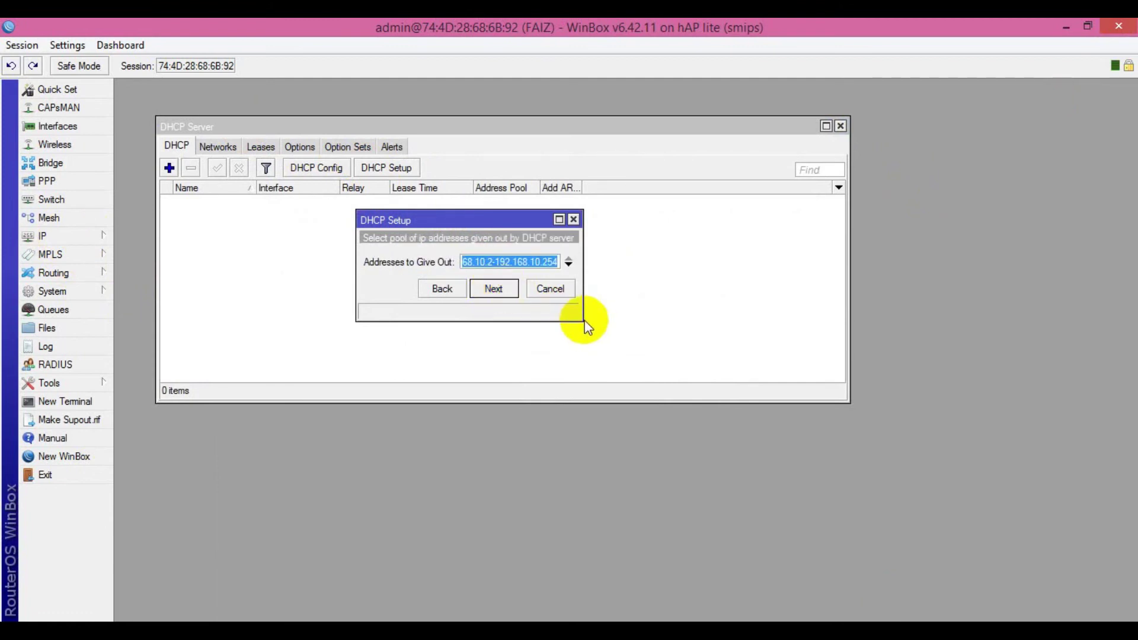
pyautogui.moveTo(578, 320); pyautogui.dragTo(770, 367)
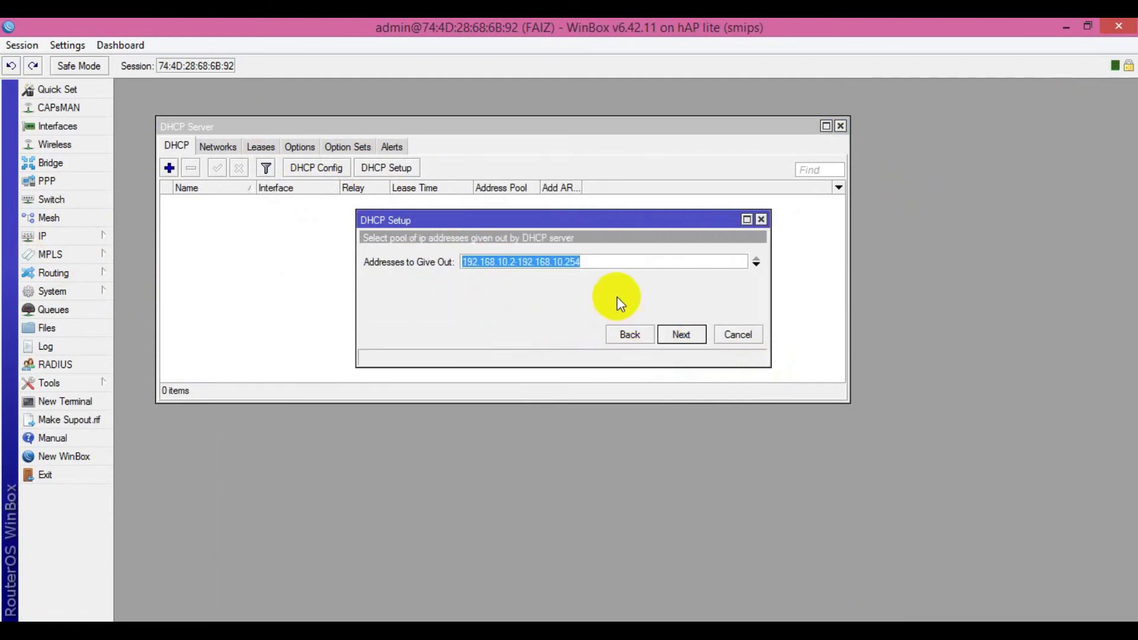
pyautogui.click(610, 261)
pyautogui.click(677, 335)
pyautogui.click(674, 336)
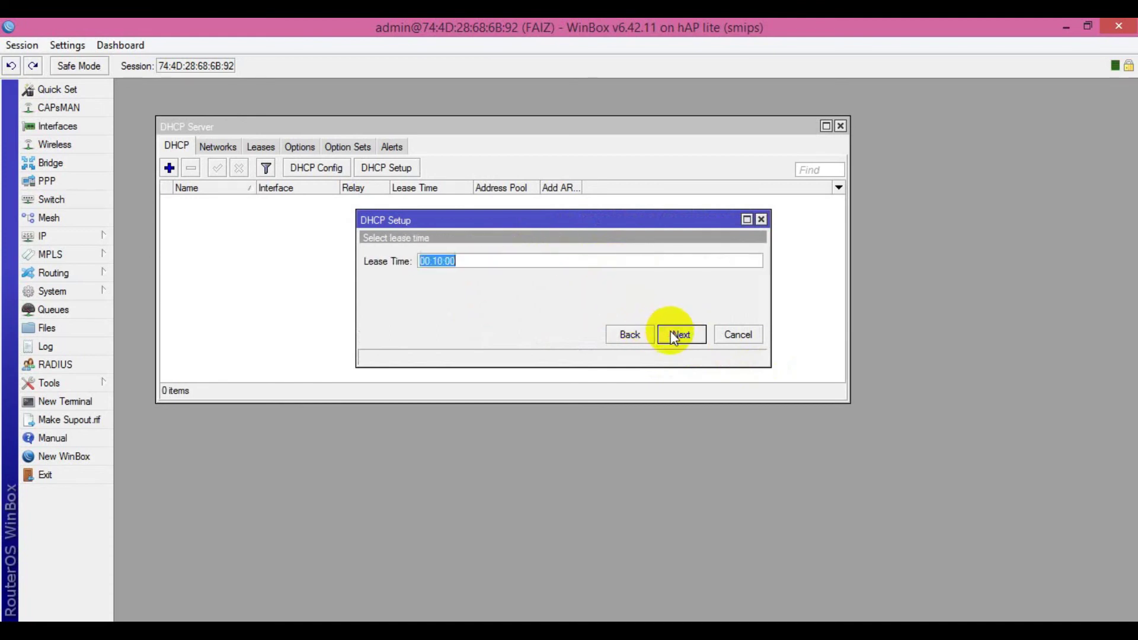
pyautogui.click(670, 331)
pyautogui.click(615, 347)
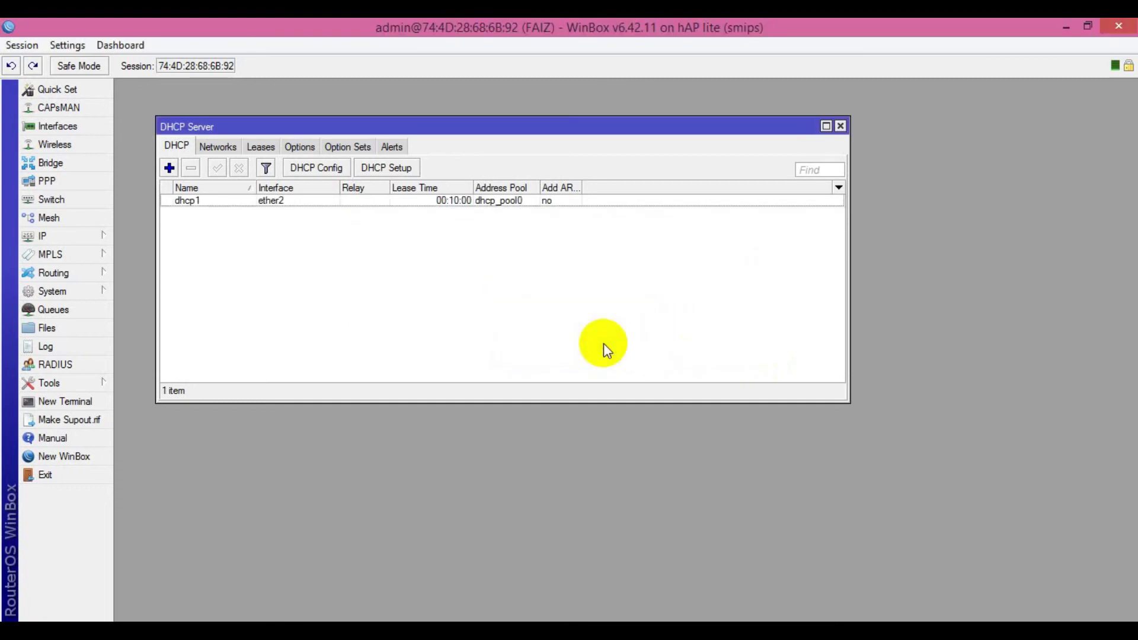
pyautogui.click(841, 127)
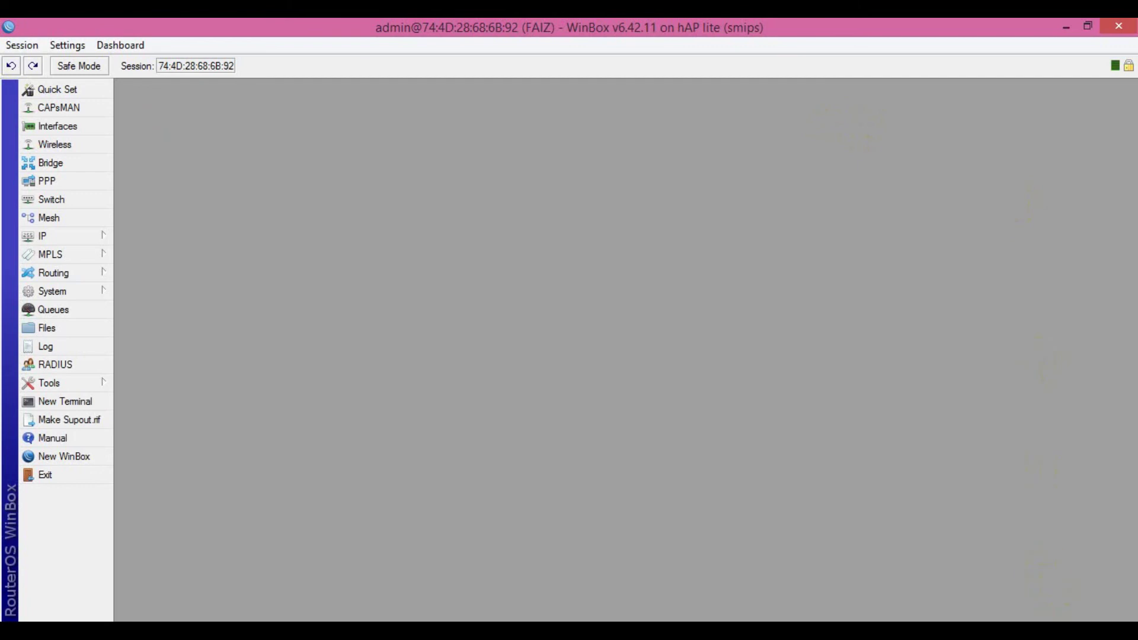
# Check the Ethernet adapter's current IP, gateway, DNS and DHCP details in Windows Network Connections.
pyautogui.rightClick(1115, 622)
pyautogui.click(1008, 622)
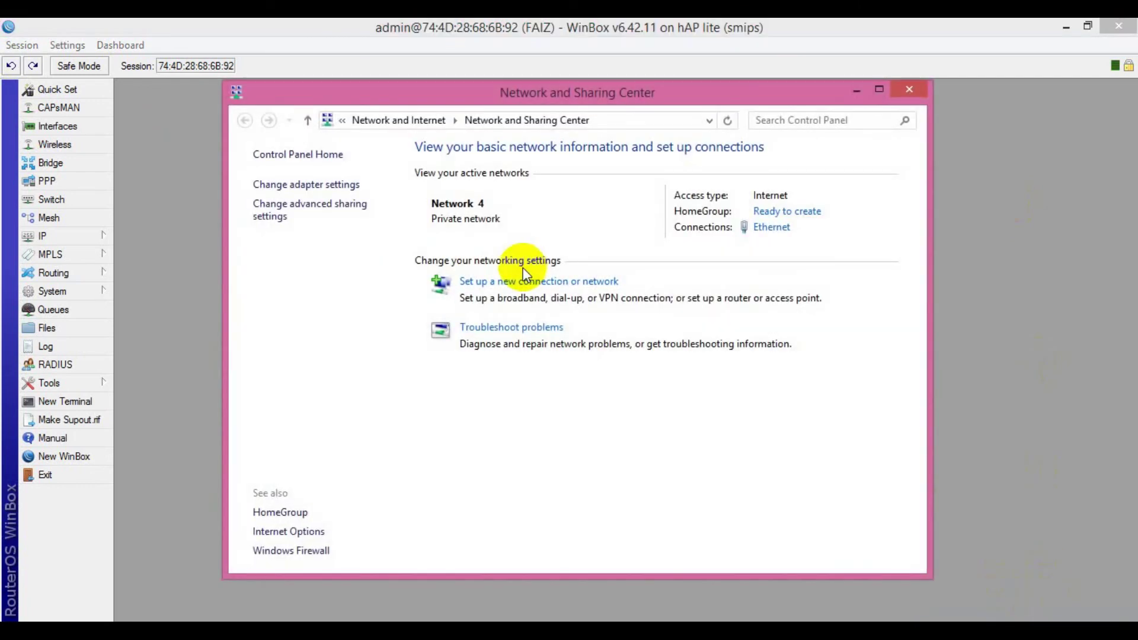
pyautogui.click(343, 184)
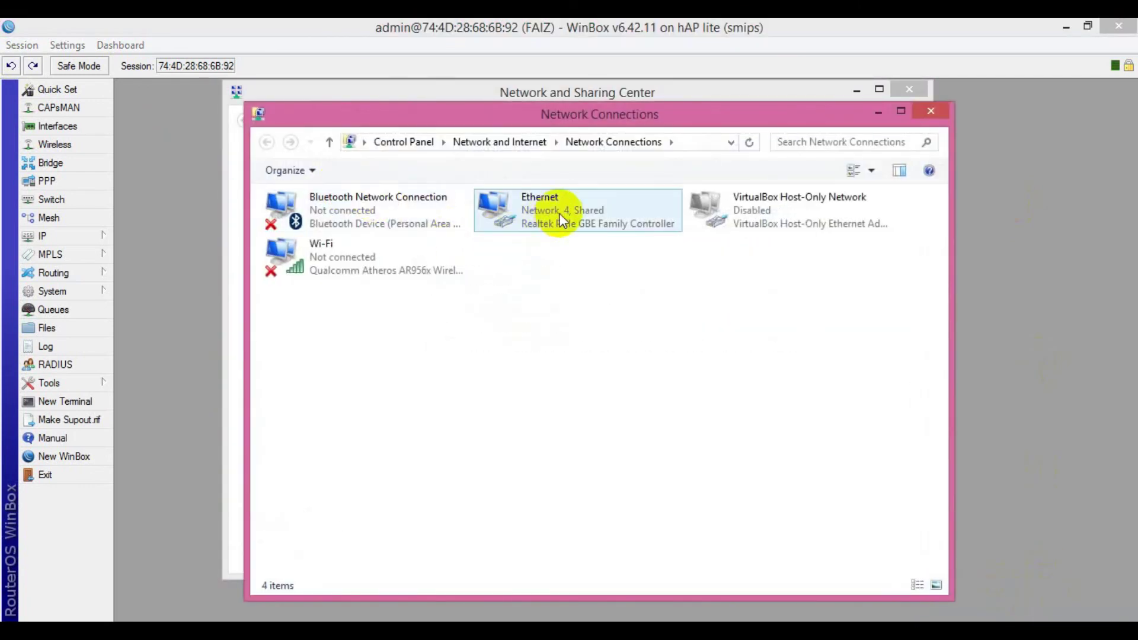
pyautogui.doubleClick(562, 221)
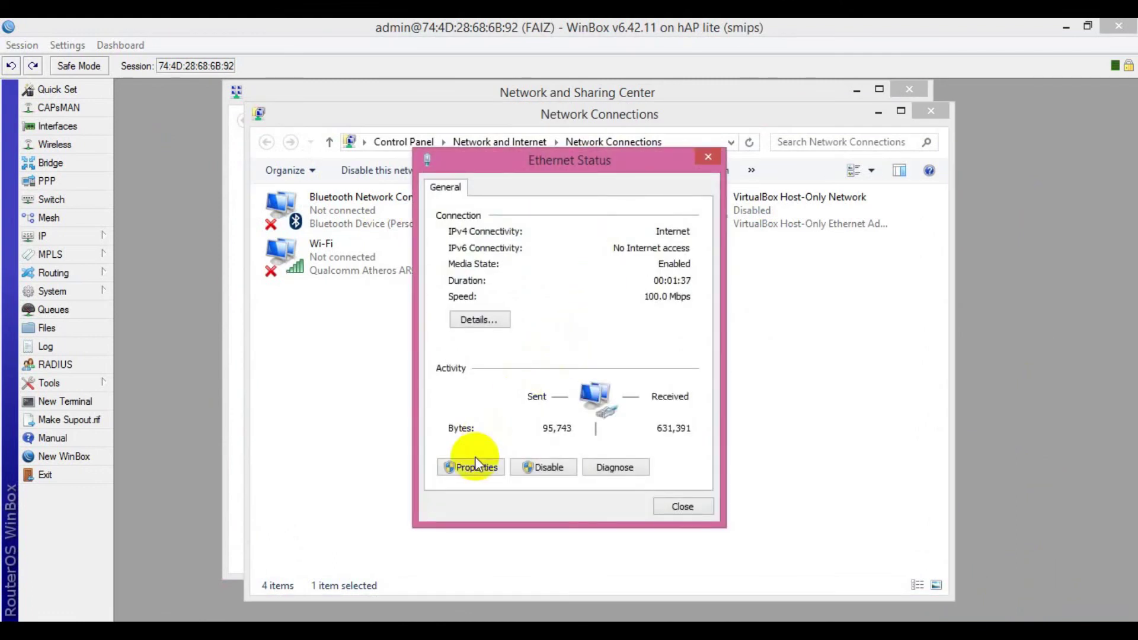
pyautogui.click(479, 319)
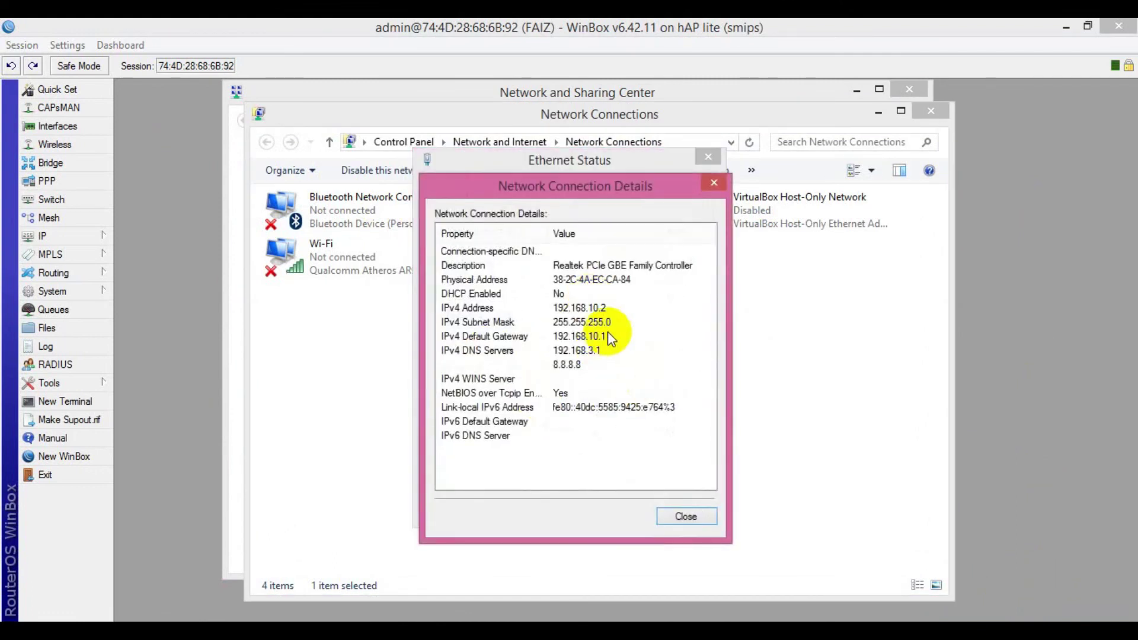
pyautogui.click(685, 518)
# Set the Ethernet adapter's TCP/IPv4 properties to obtain the IP address and DNS server automatically, and save them.
pyautogui.click(488, 471)
pyautogui.scroll(-1, 616, 355)
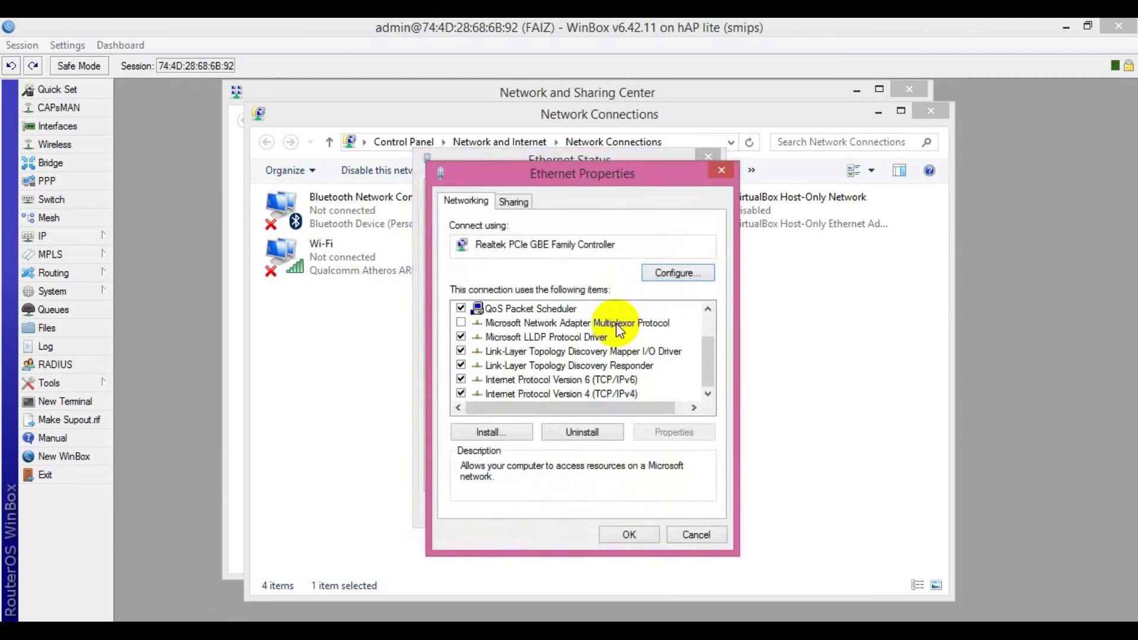
pyautogui.doubleClick(614, 391)
pyautogui.hotkey('alt', 'o')
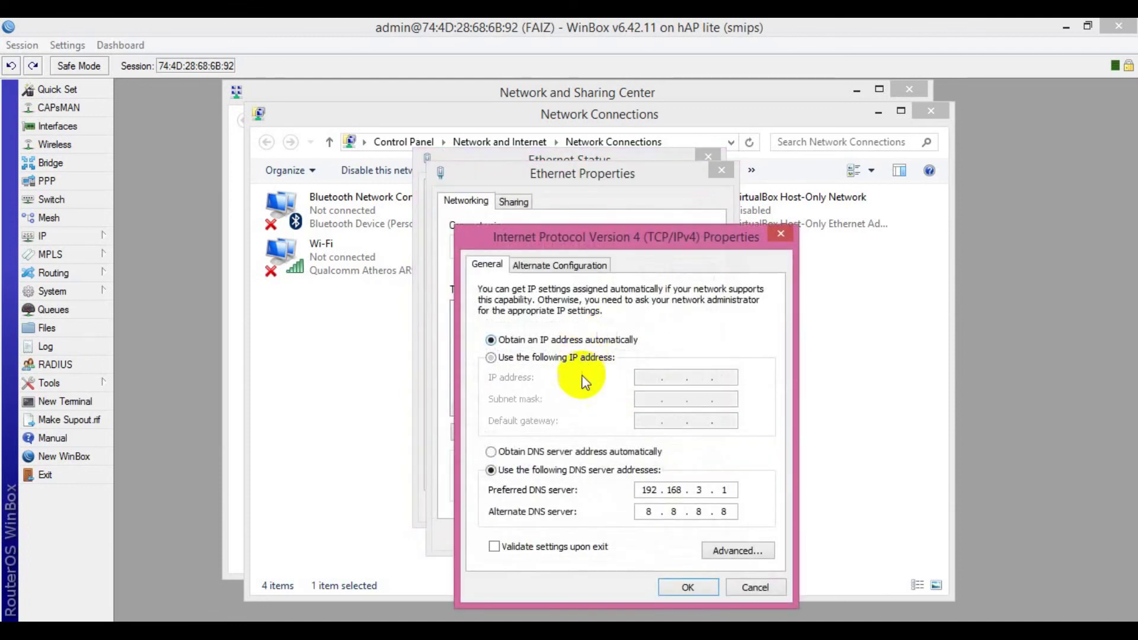
pyautogui.click(581, 453)
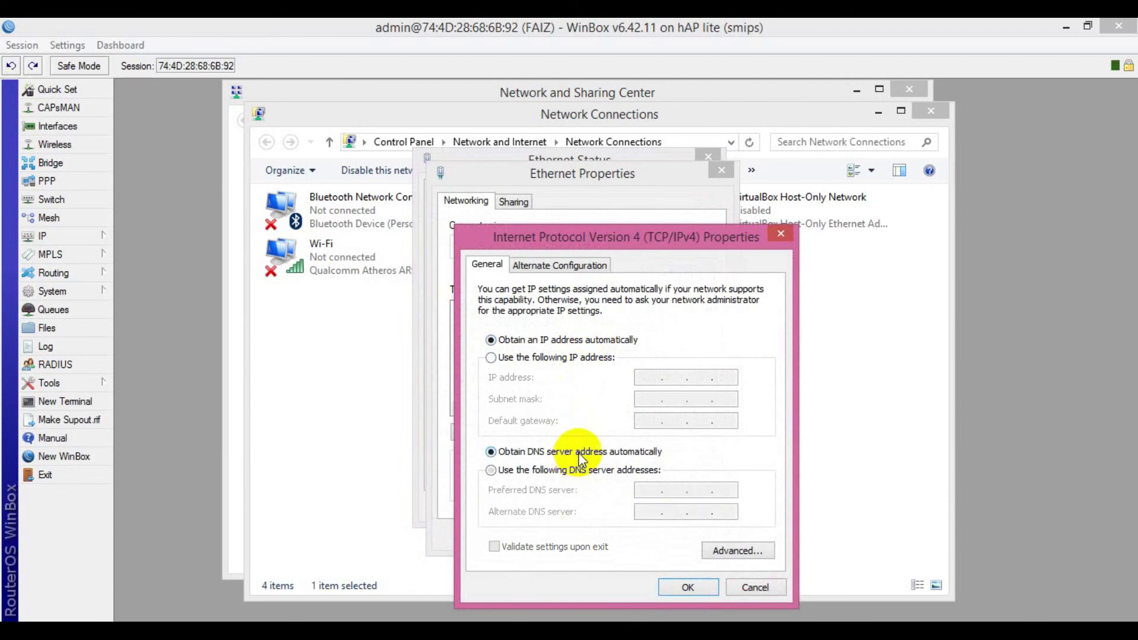
pyautogui.click(668, 589)
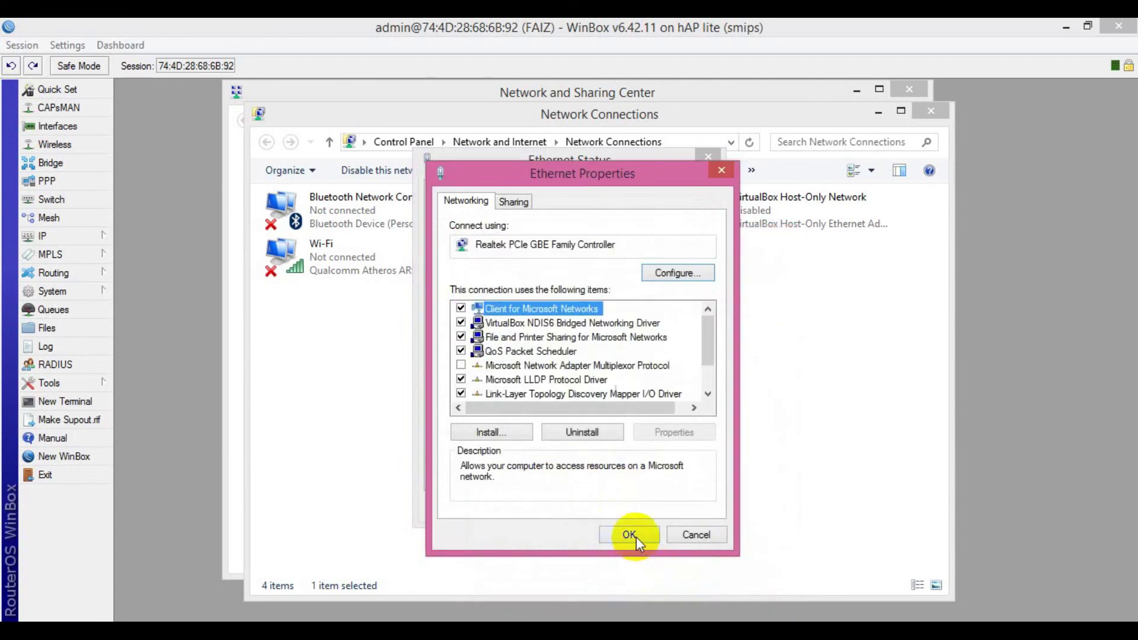
pyautogui.click(636, 537)
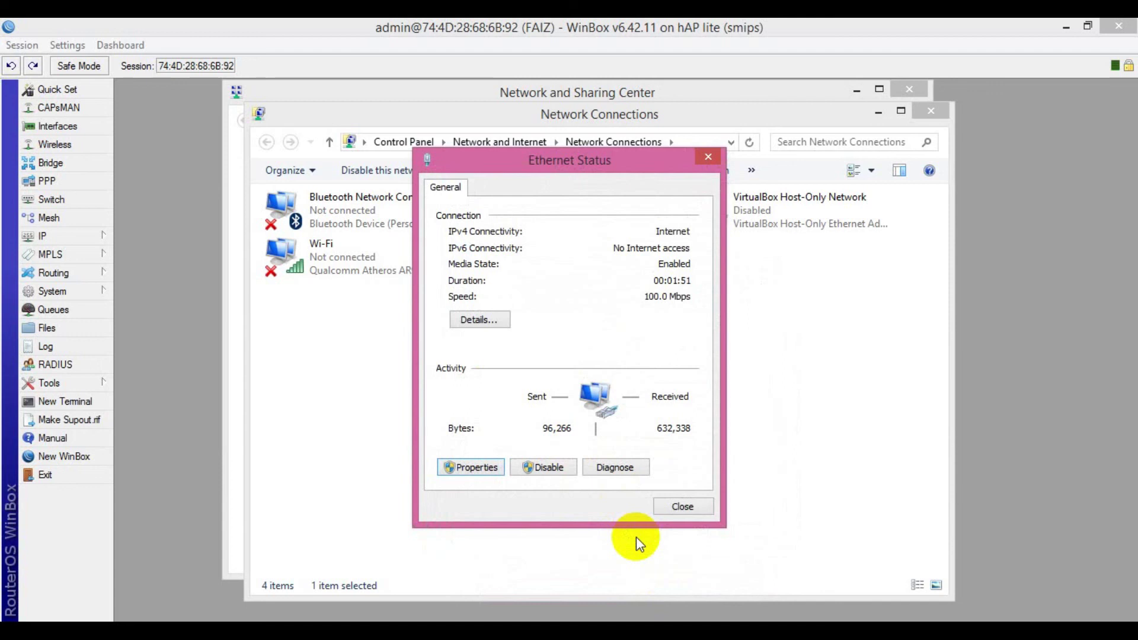
pyautogui.click(659, 511)
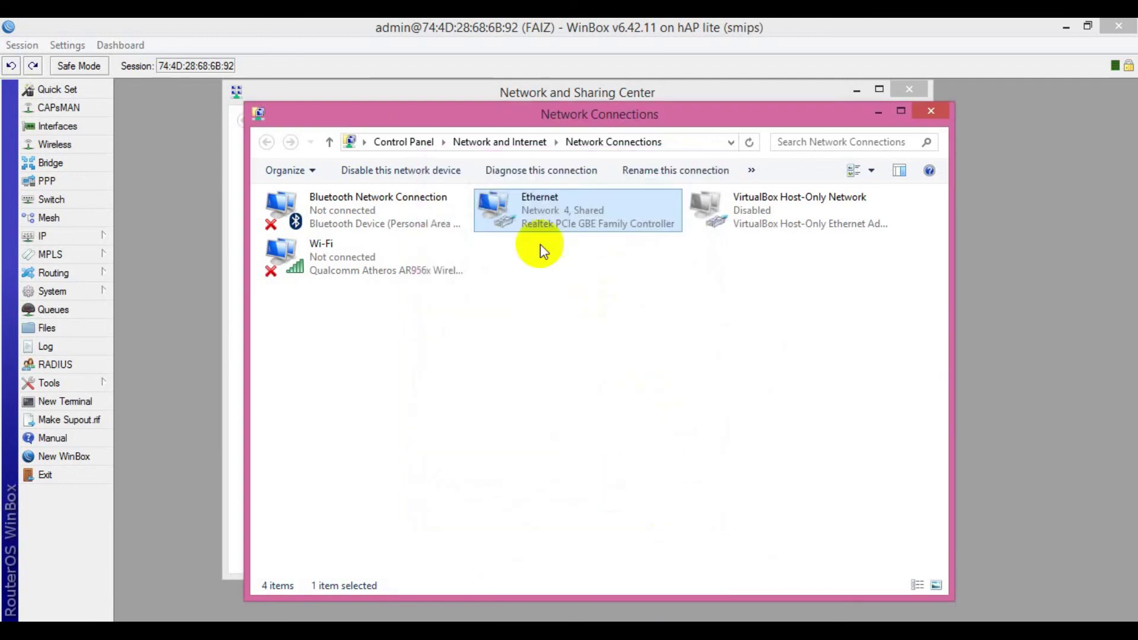
# Check the Ethernet connection details for the DHCP-assigned address, gateway and DNS servers, and close the Windows network windows.
pyautogui.doubleClick(519, 211)
pyautogui.click(486, 321)
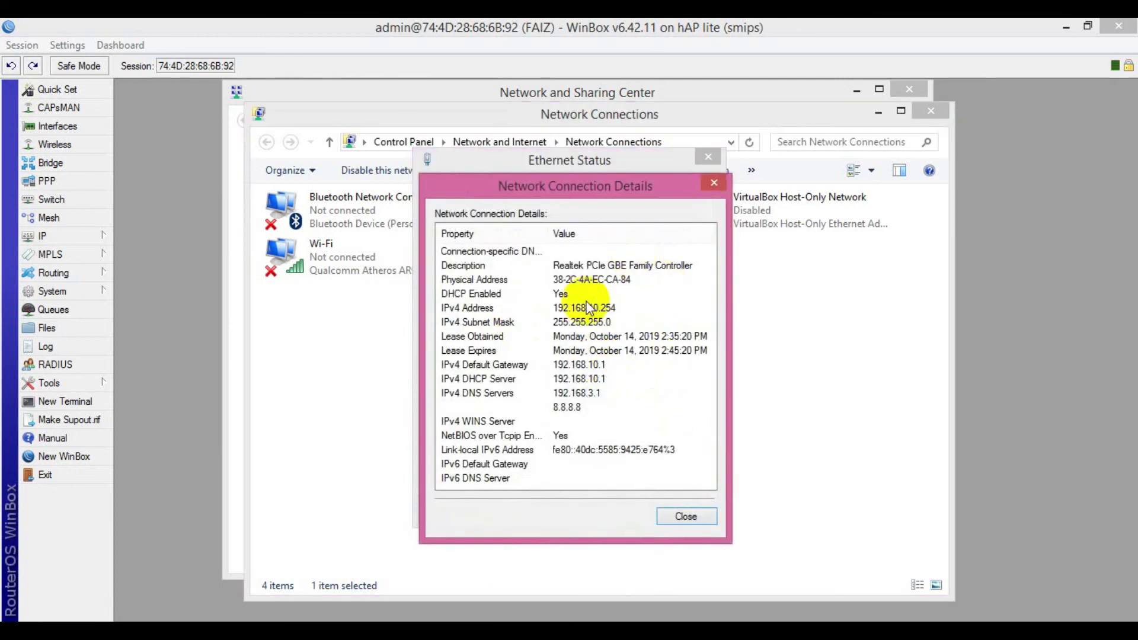
pyautogui.click(701, 523)
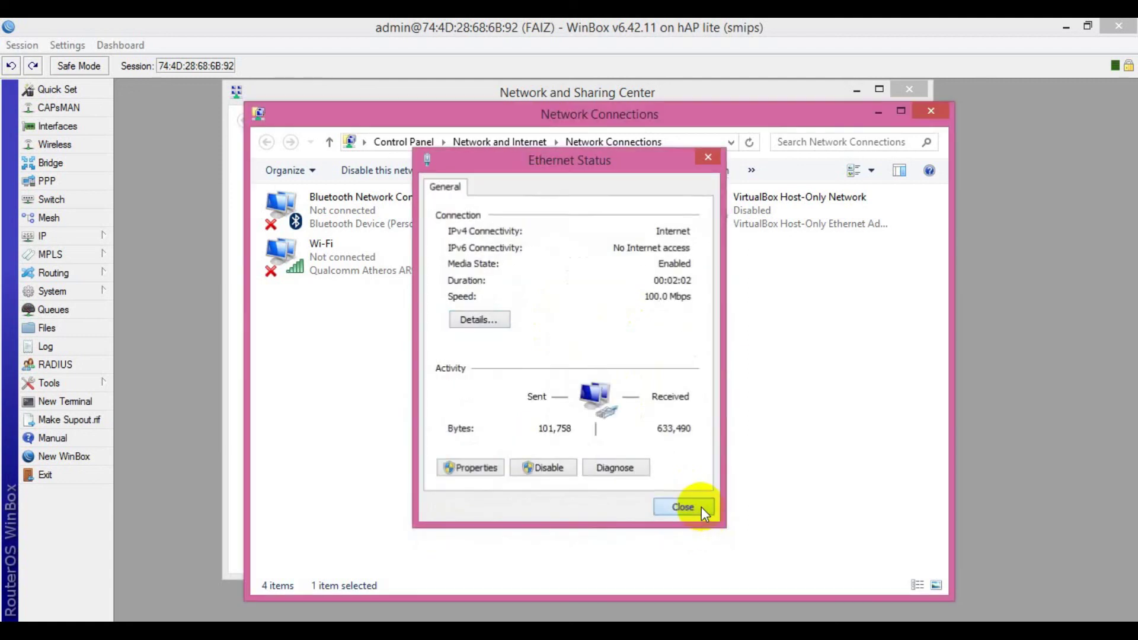
pyautogui.click(702, 507)
pyautogui.click(932, 114)
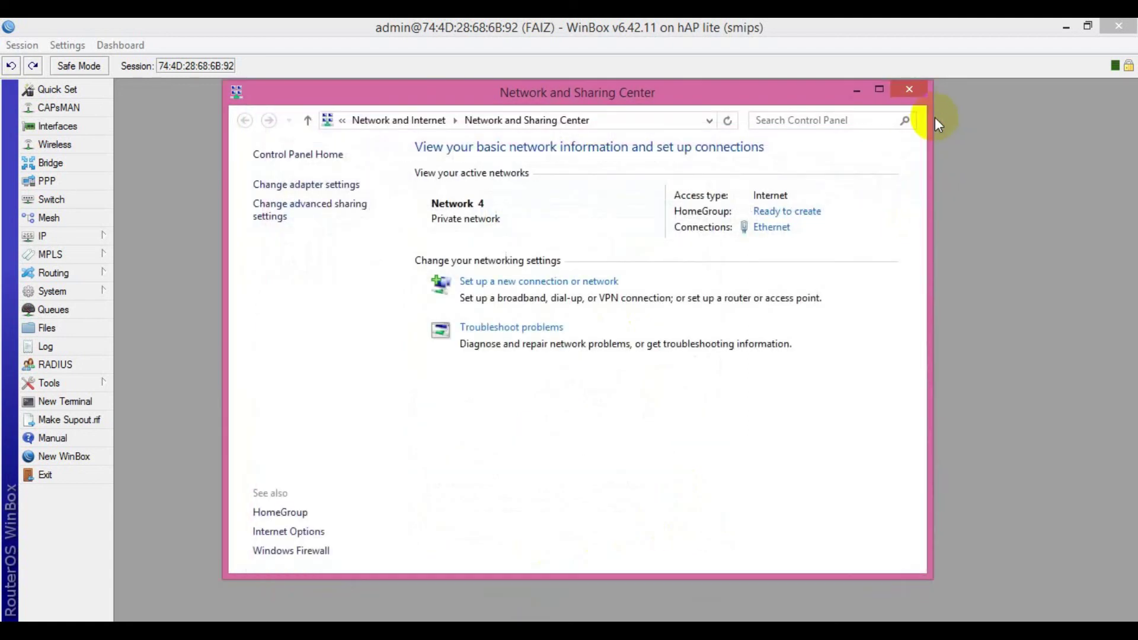
pyautogui.click(910, 90)
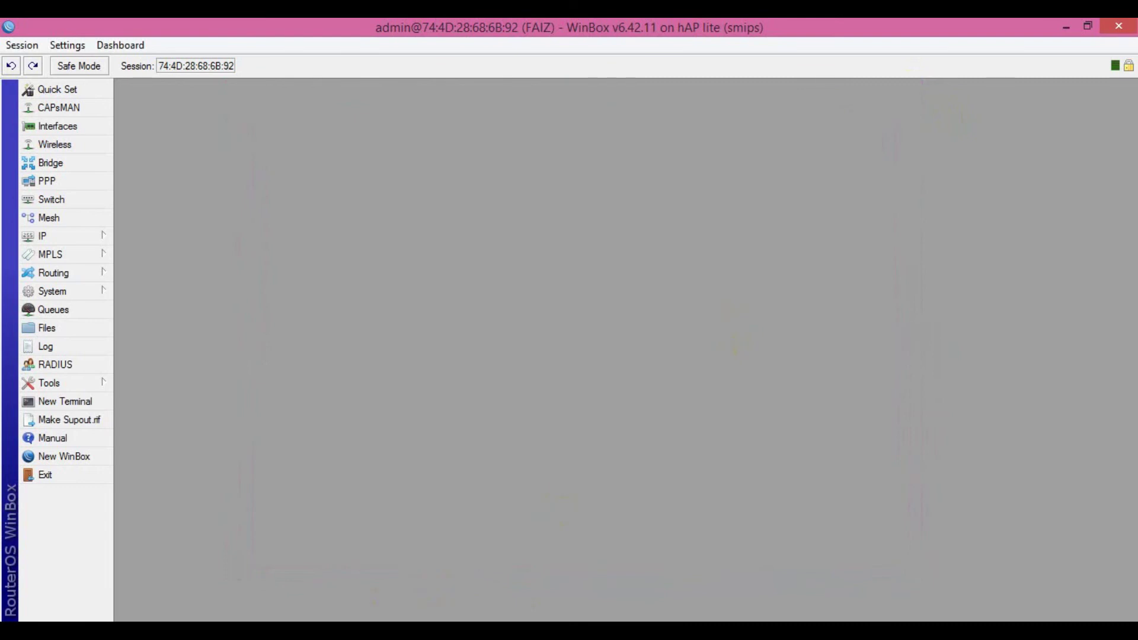
# Repeat the ping to google.com from the command prompt, and close the command prompt.
pyautogui.hotkey('alt', 'Tab')
pyautogui.press('Up')
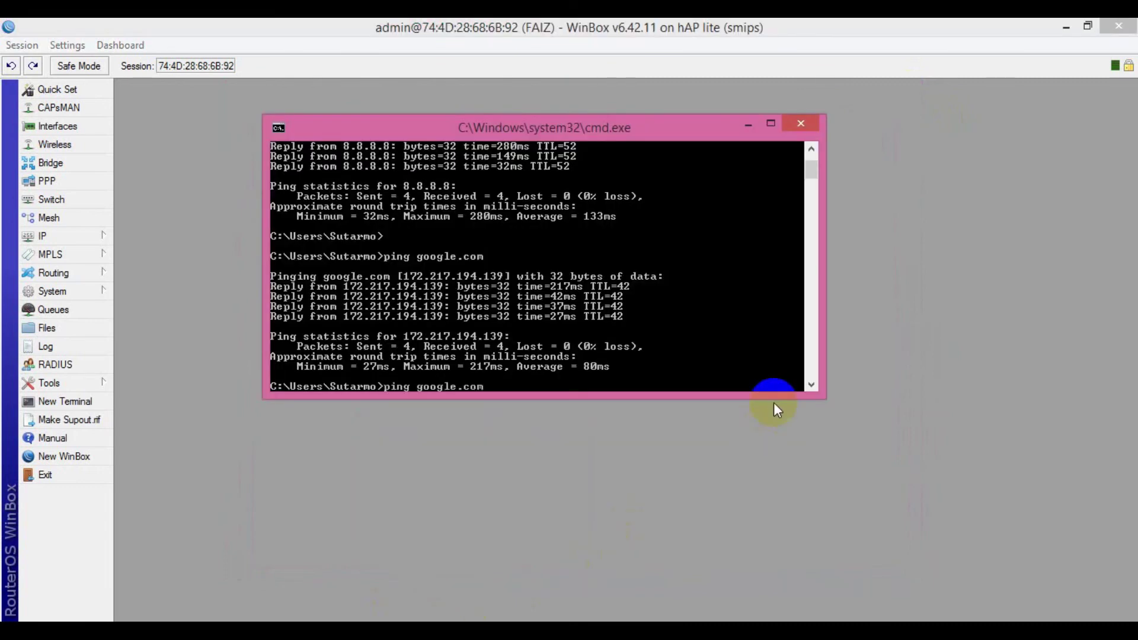
pyautogui.press('Return')
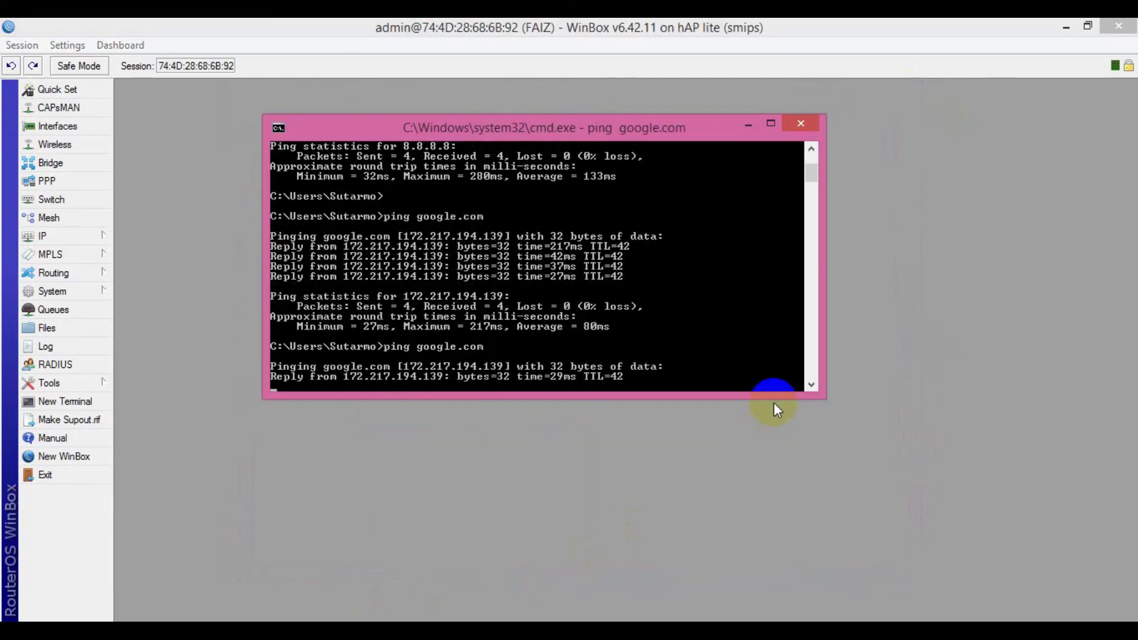
pyautogui.click(812, 127)
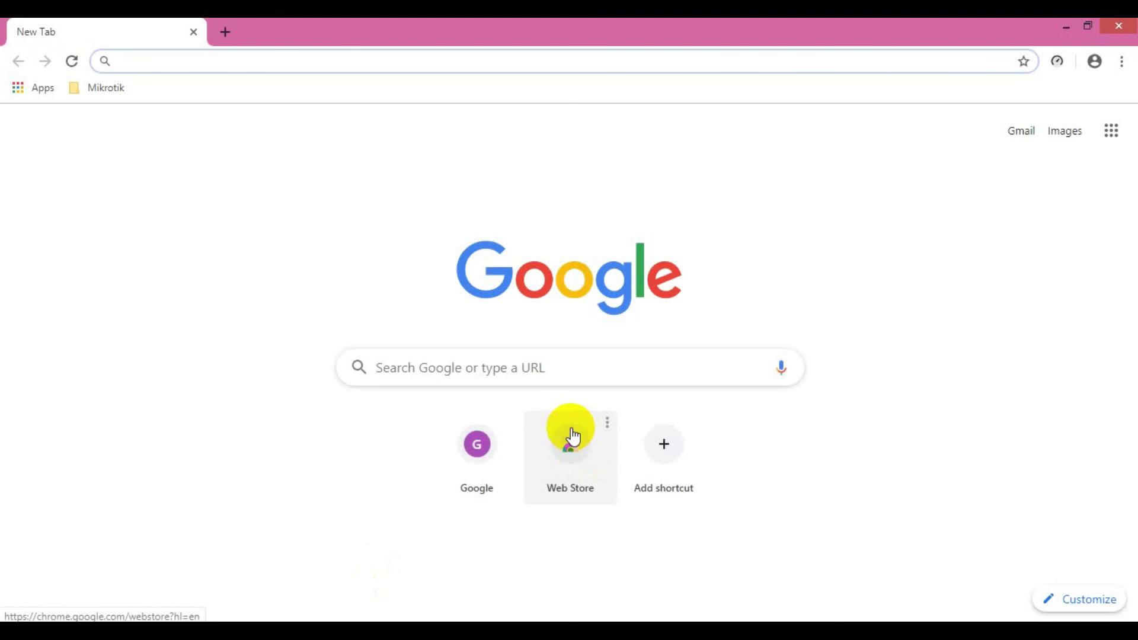
# Test browsing over the DHCP connection by opening detik.com in Chrome, look over the page, and close the browser.
pyautogui.write('detik.co')
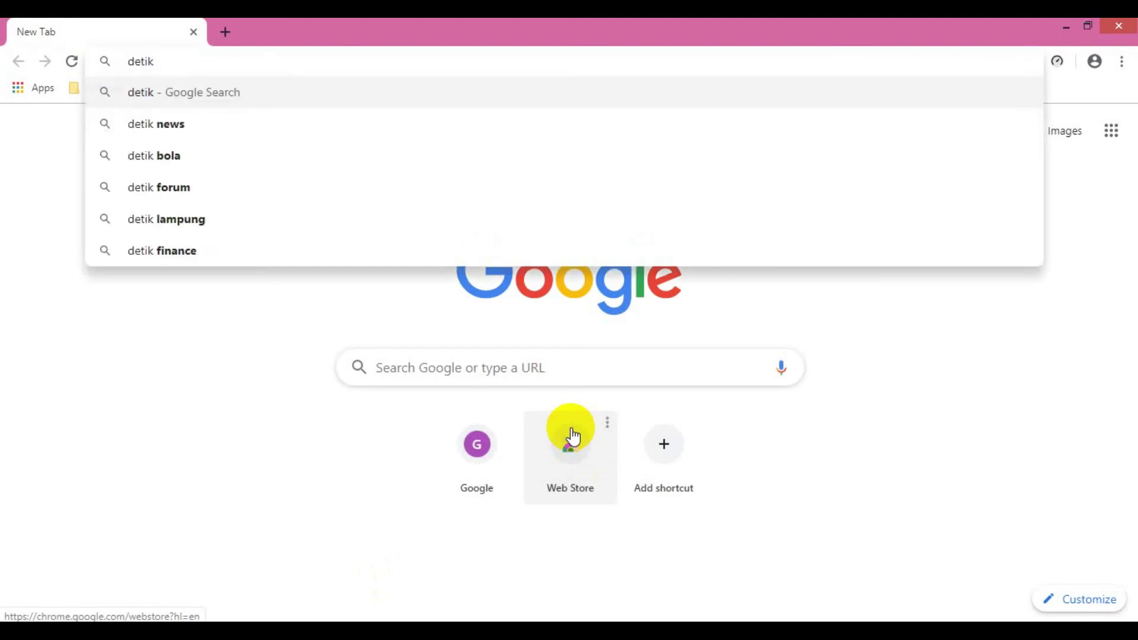
pyautogui.write('m')
pyautogui.press('Return')
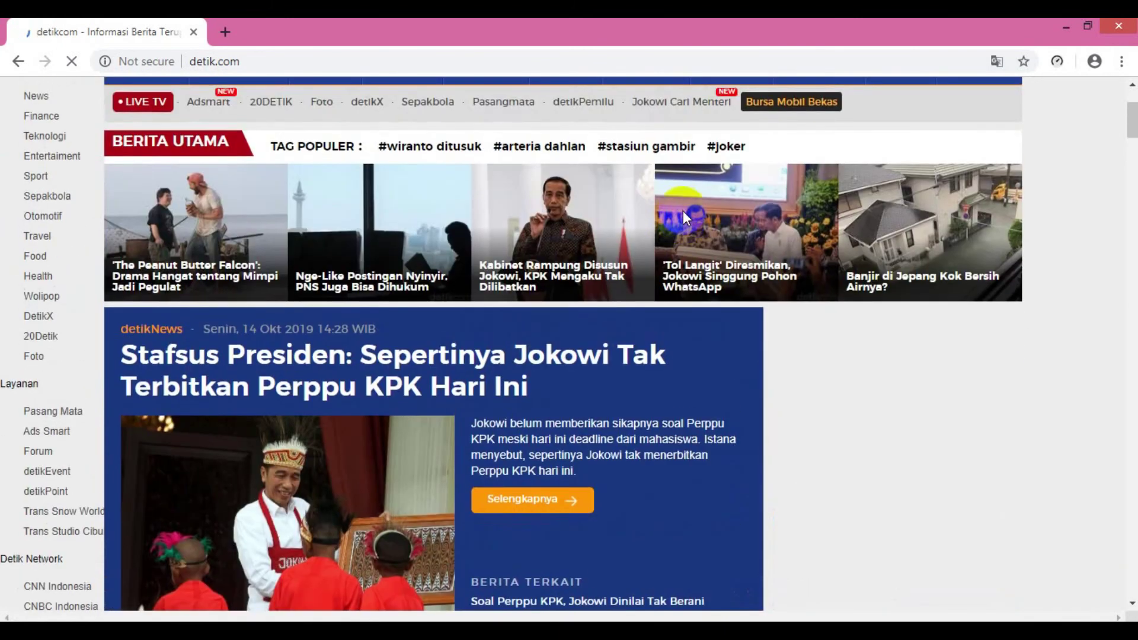
pyautogui.click(683, 211)
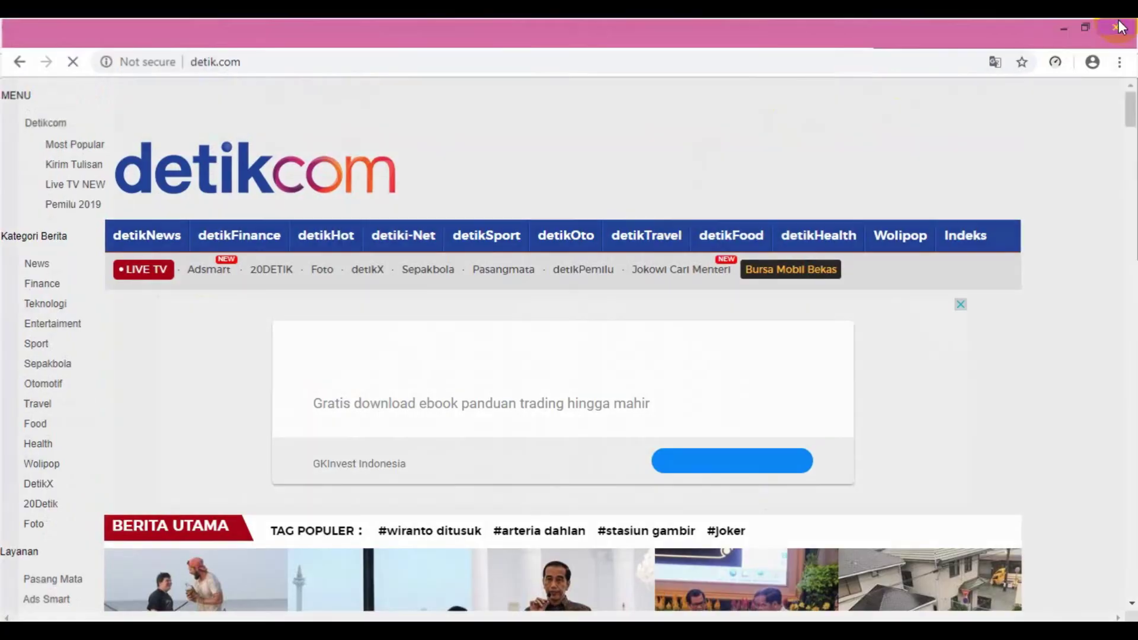
pyautogui.click(1122, 27)
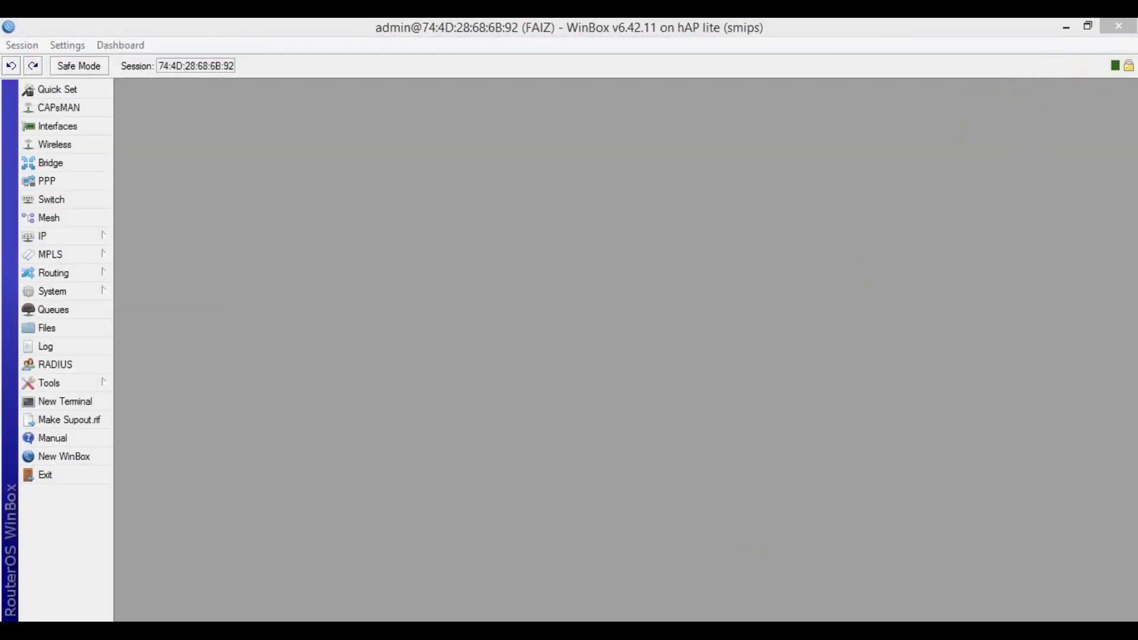